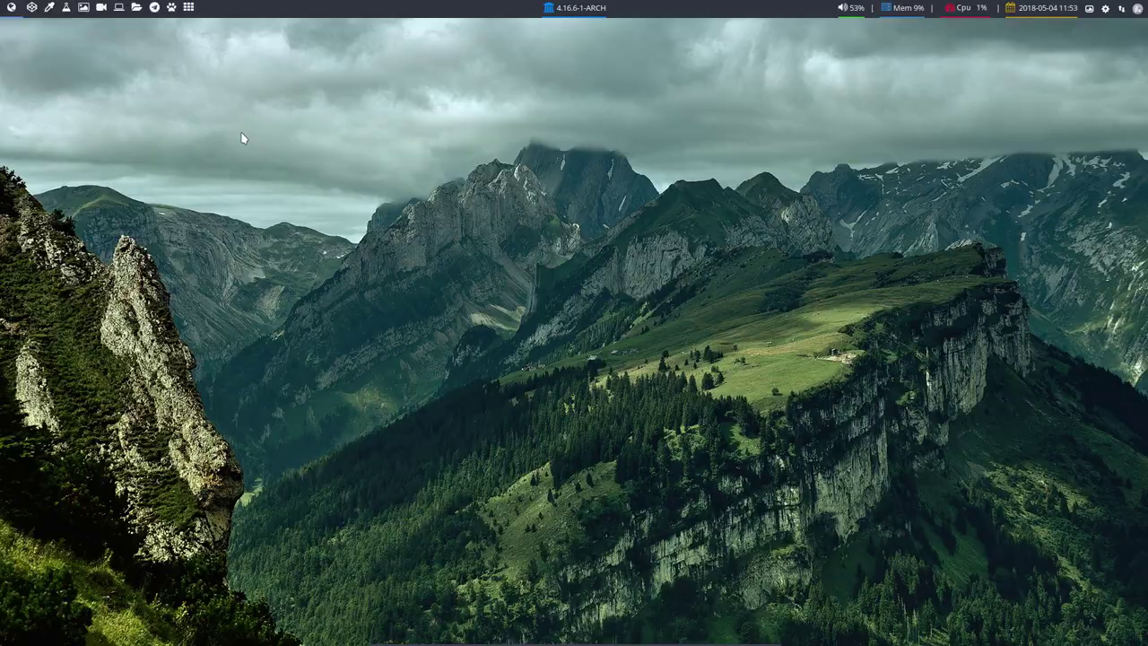
# Open a file manager window showing the home folder
pyautogui.press('super+shift+Return')
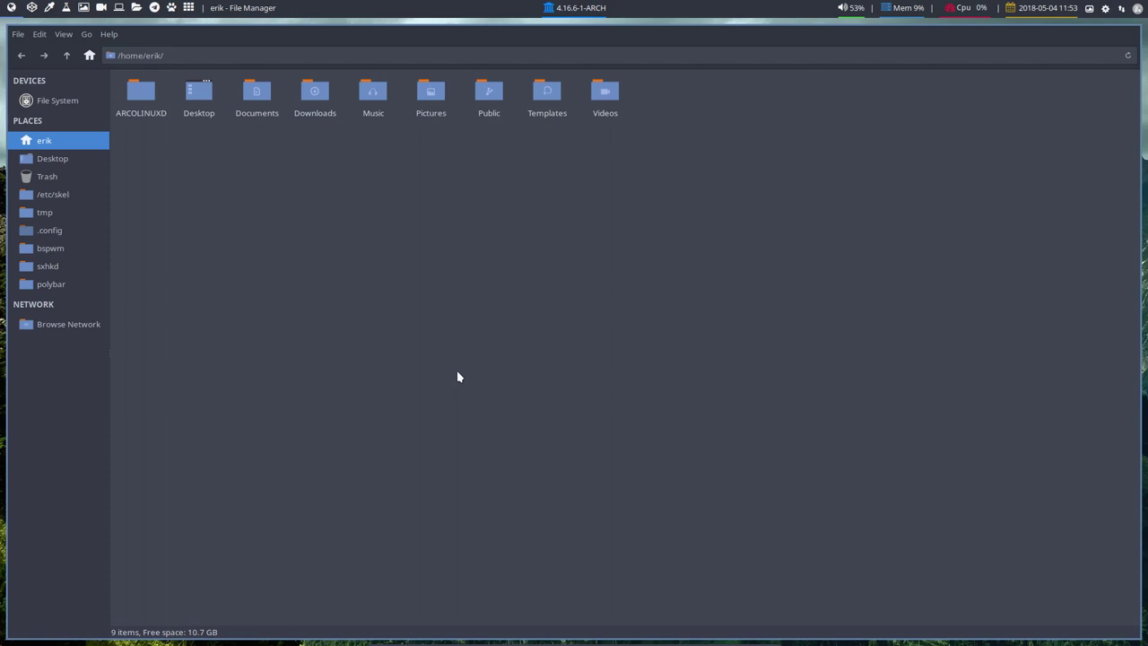
# Bring up the available program launchers and the Application Finder one after another, dismissing each without launching anything
pyautogui.press('super+shift+d')
pyautogui.press('Escape')
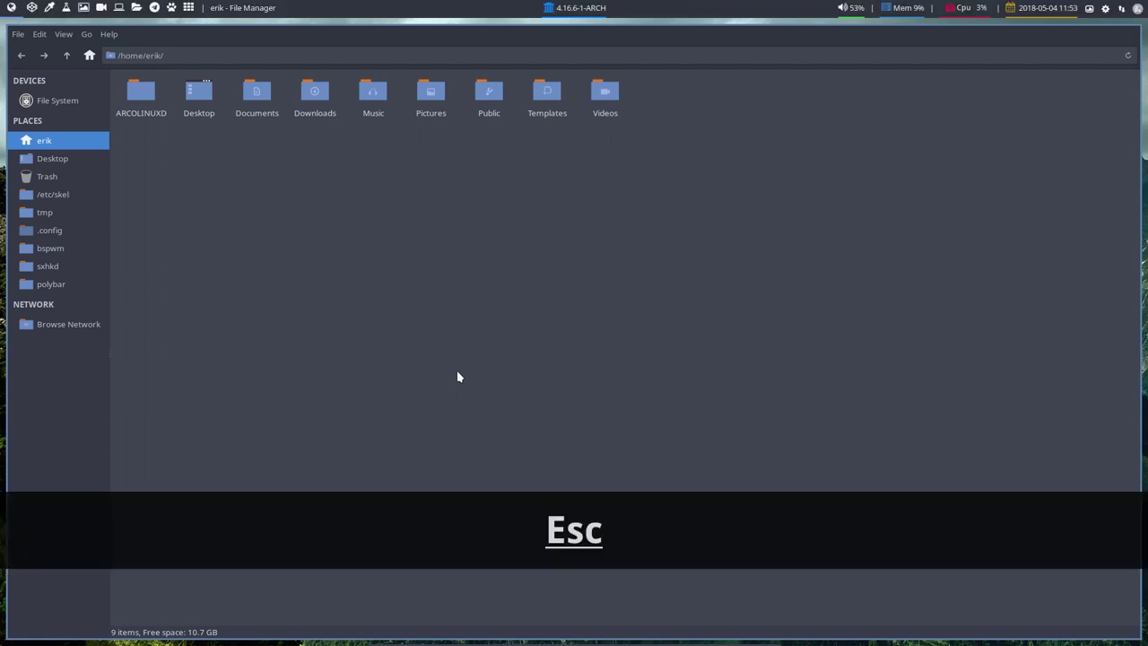
pyautogui.press('super+F12')
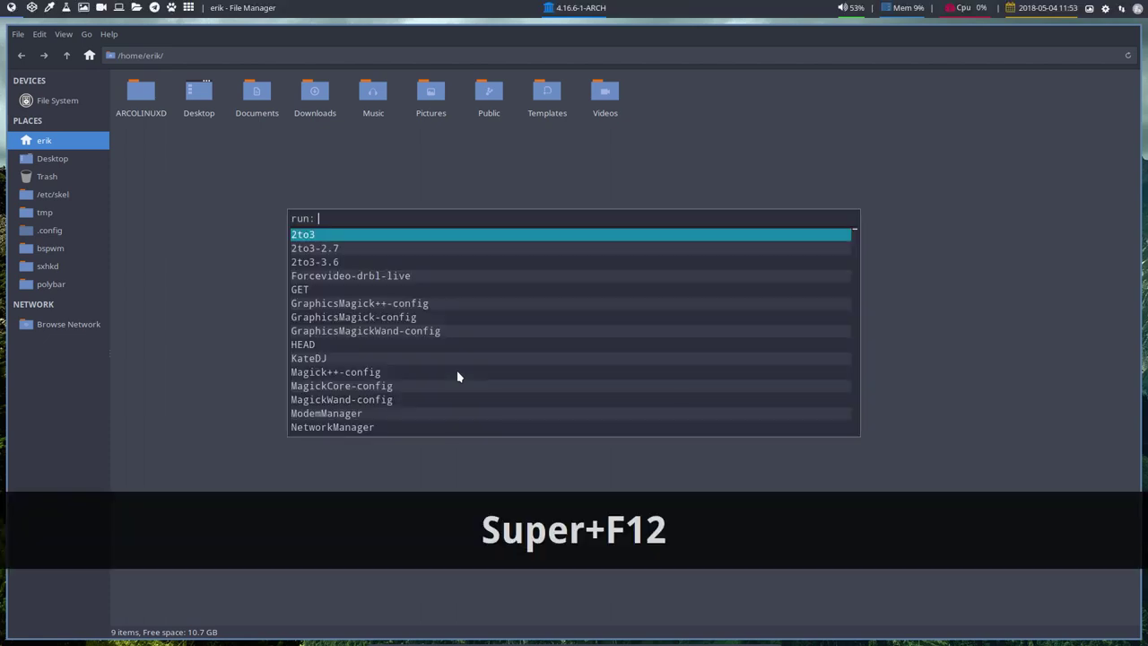
pyautogui.press('Escape')
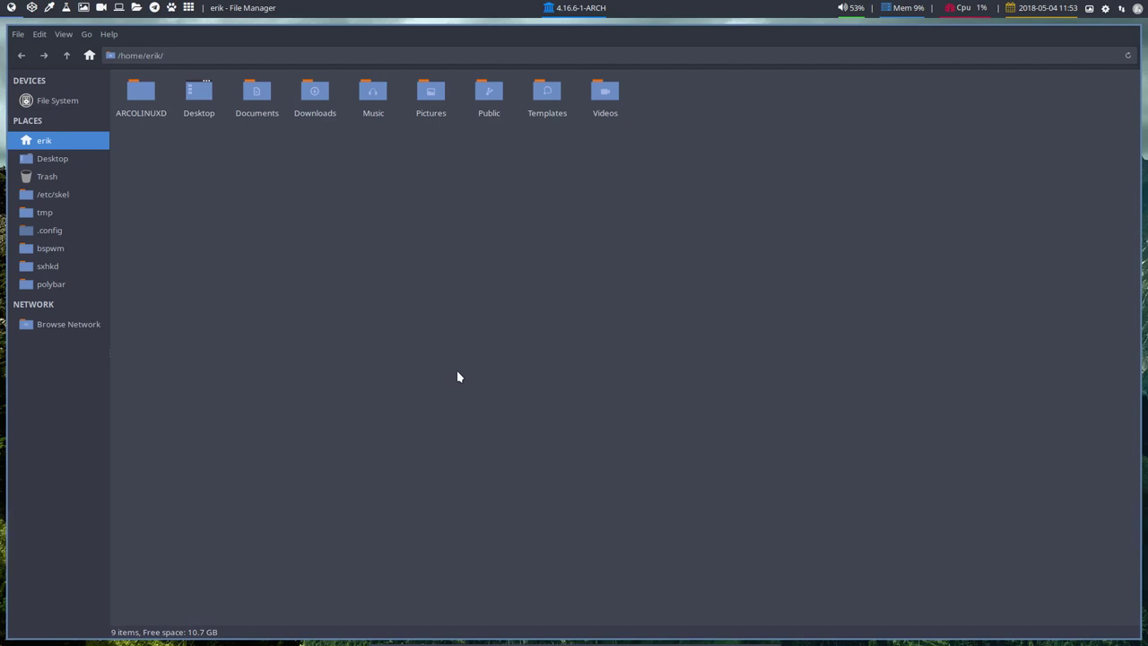
pyautogui.hotkey('alt', 'F2')
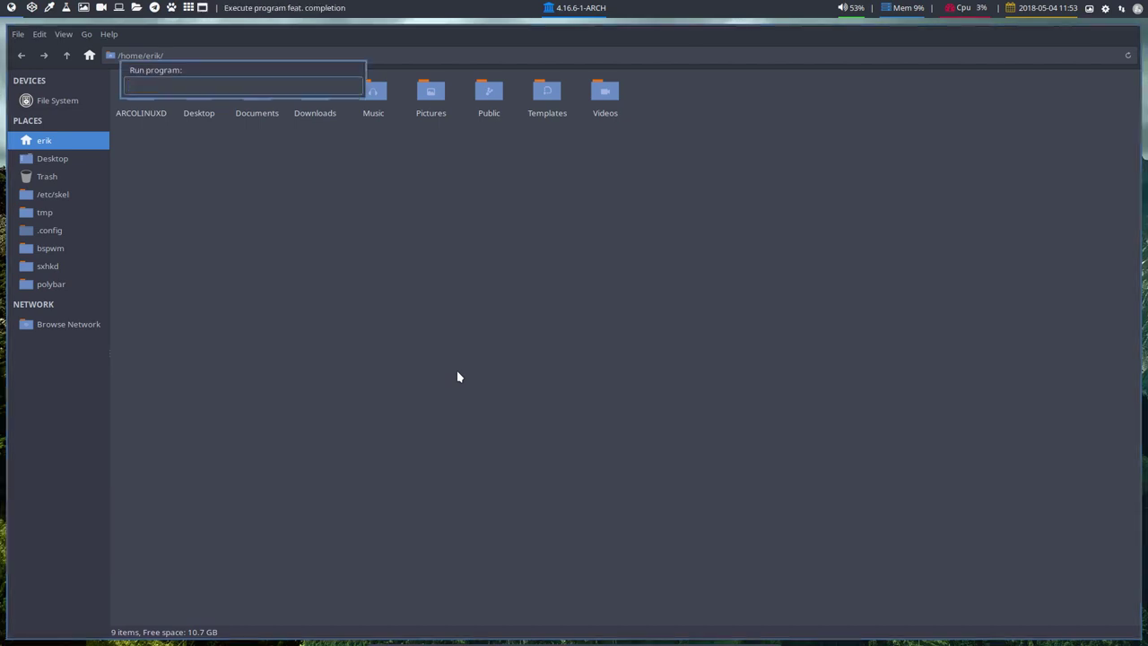
pyautogui.press('Escape')
pyautogui.hotkey('alt', 'F3')
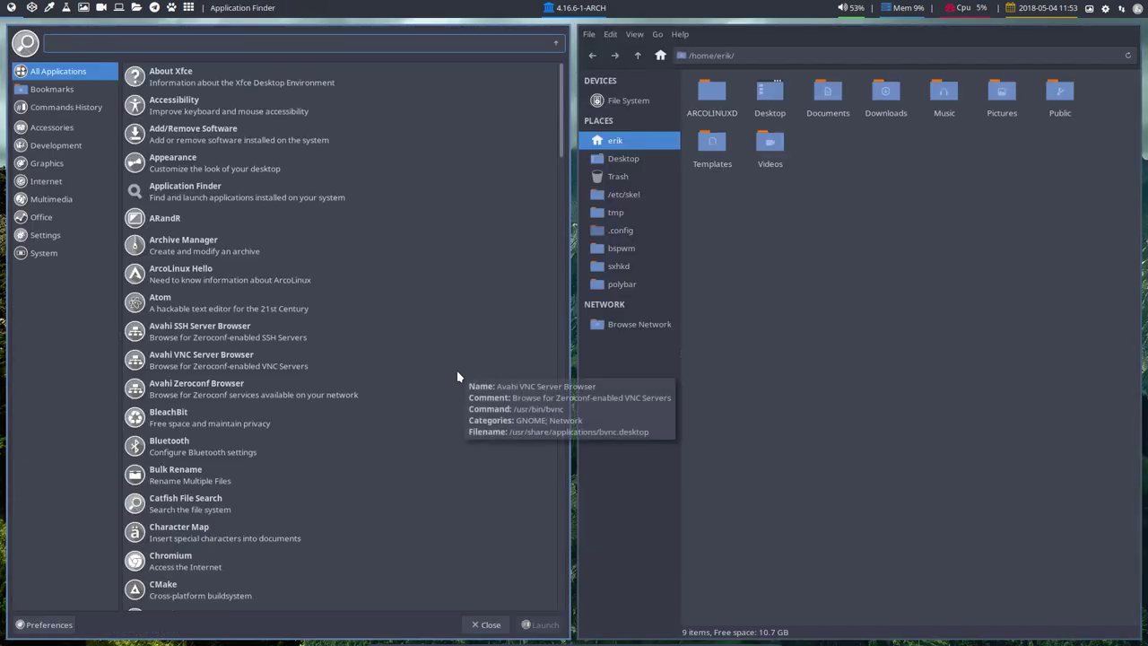
pyautogui.press('super+shift+q')
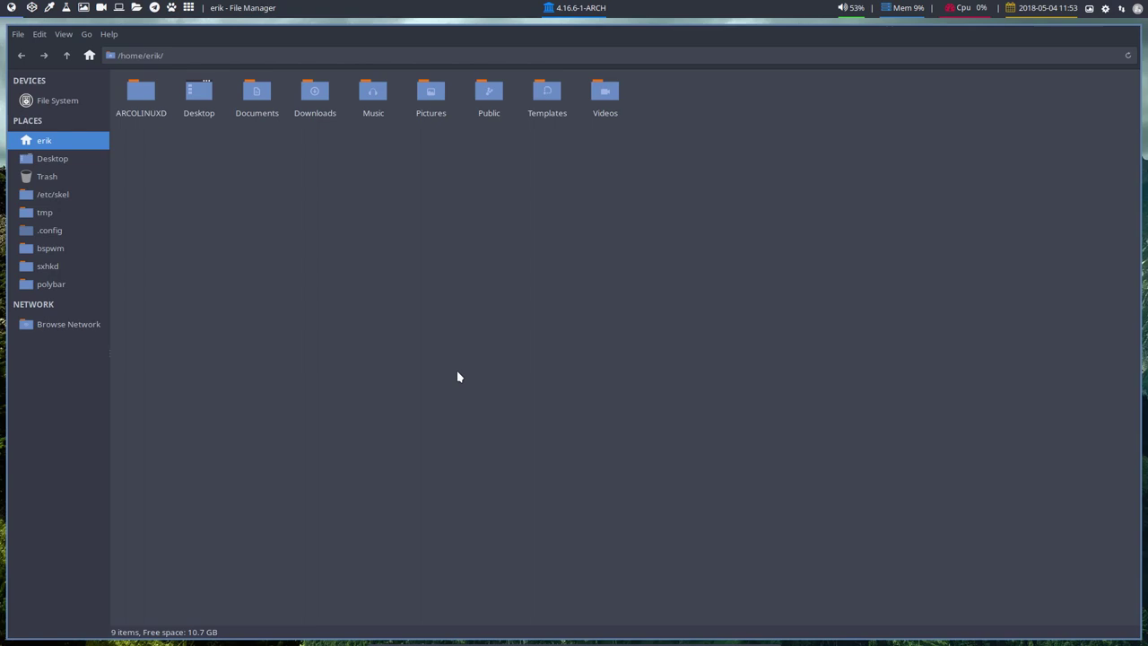
pyautogui.press('super+shift+d')
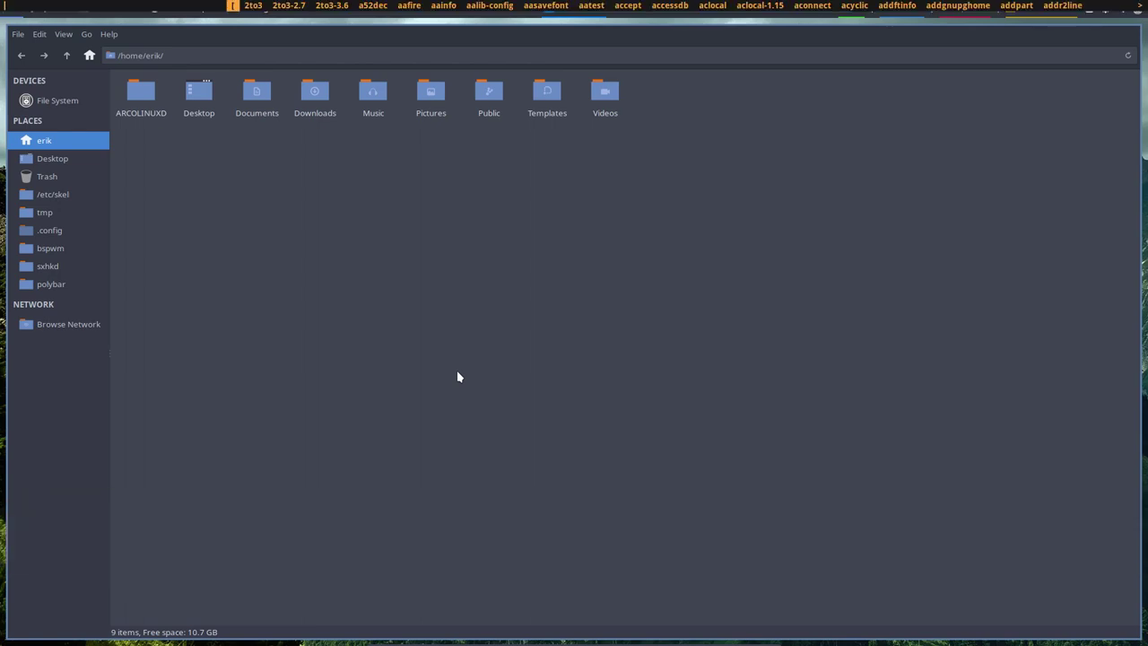
pyautogui.press('Escape')
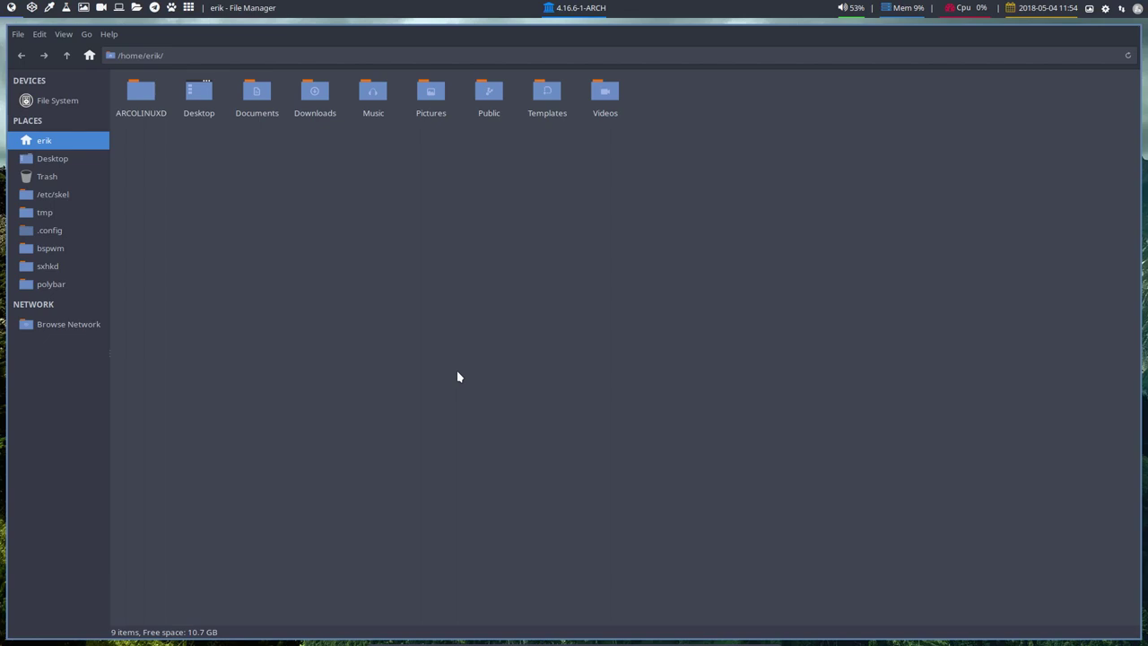
# Find lxappearance in the dmenu launcher by searching for "lx" and launch it
pyautogui.press('super+shift+d')
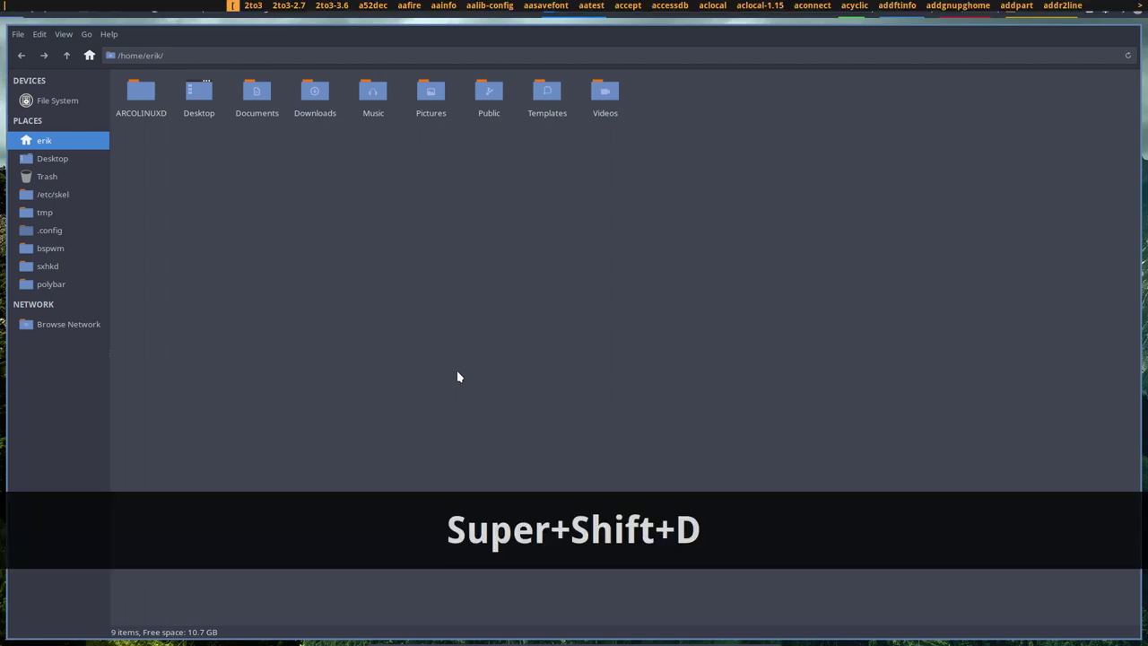
pyautogui.write('lx')
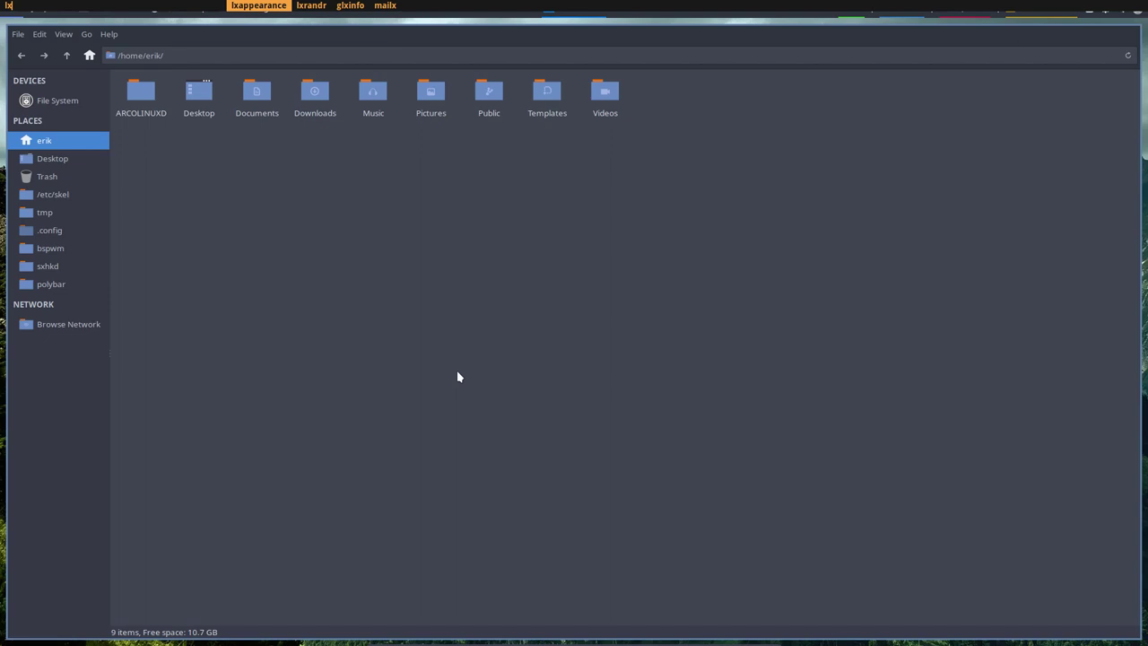
pyautogui.press('Return')
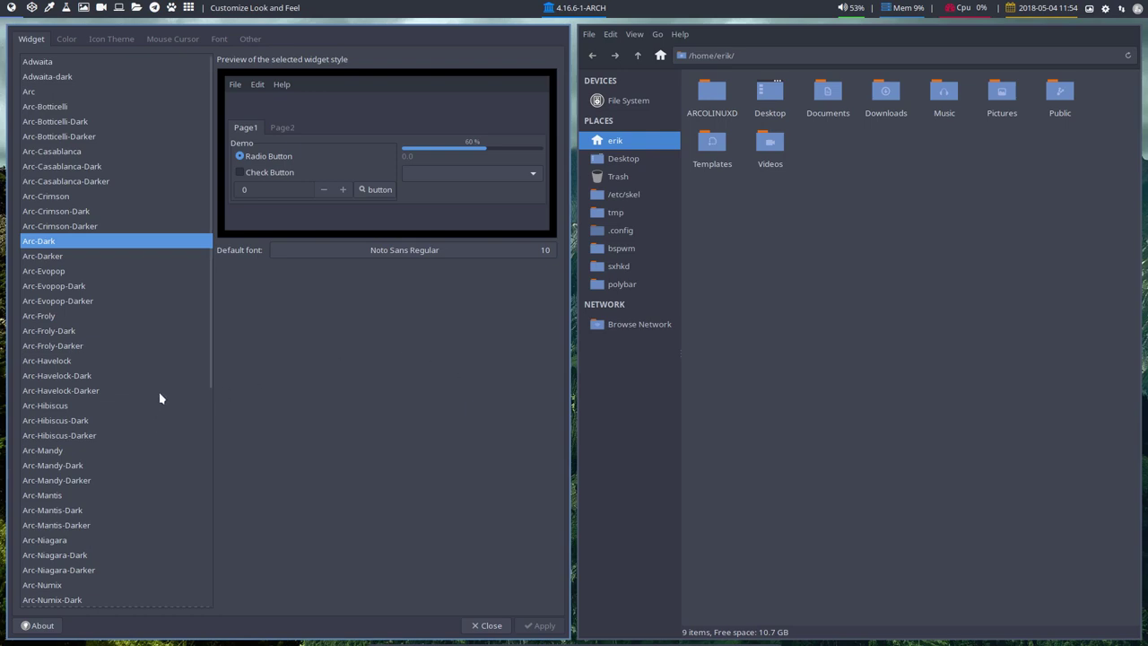
# Select the Arc-Punch-Dark widget theme and check the color scheme settings
pyautogui.scroll(-8, 133, 394)
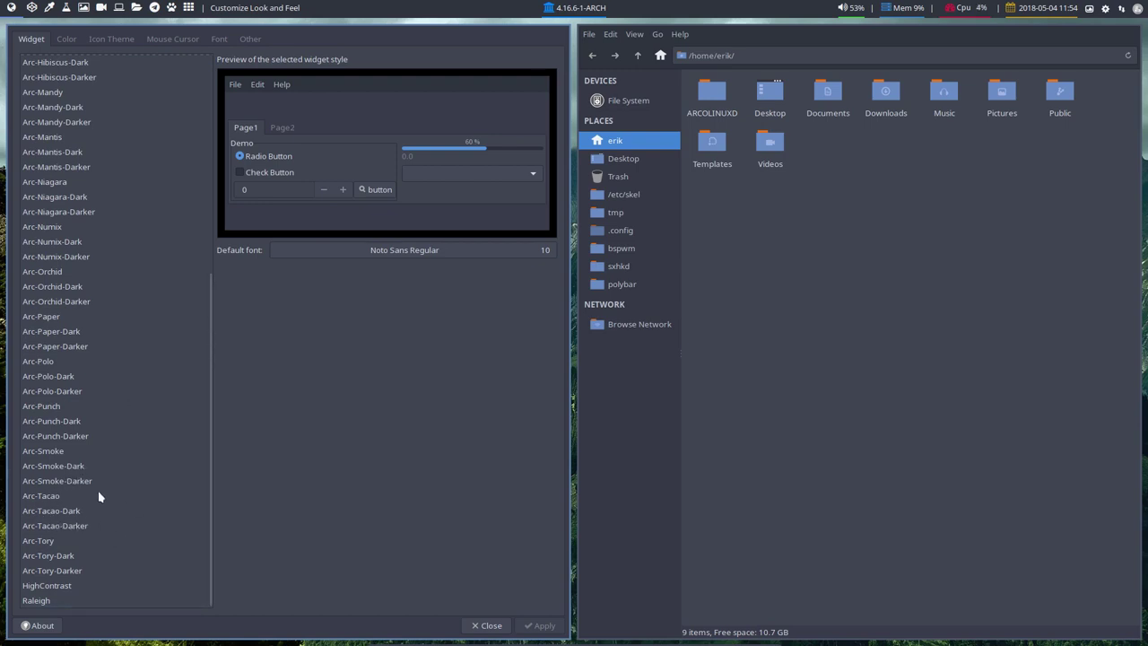
pyautogui.click(70, 423)
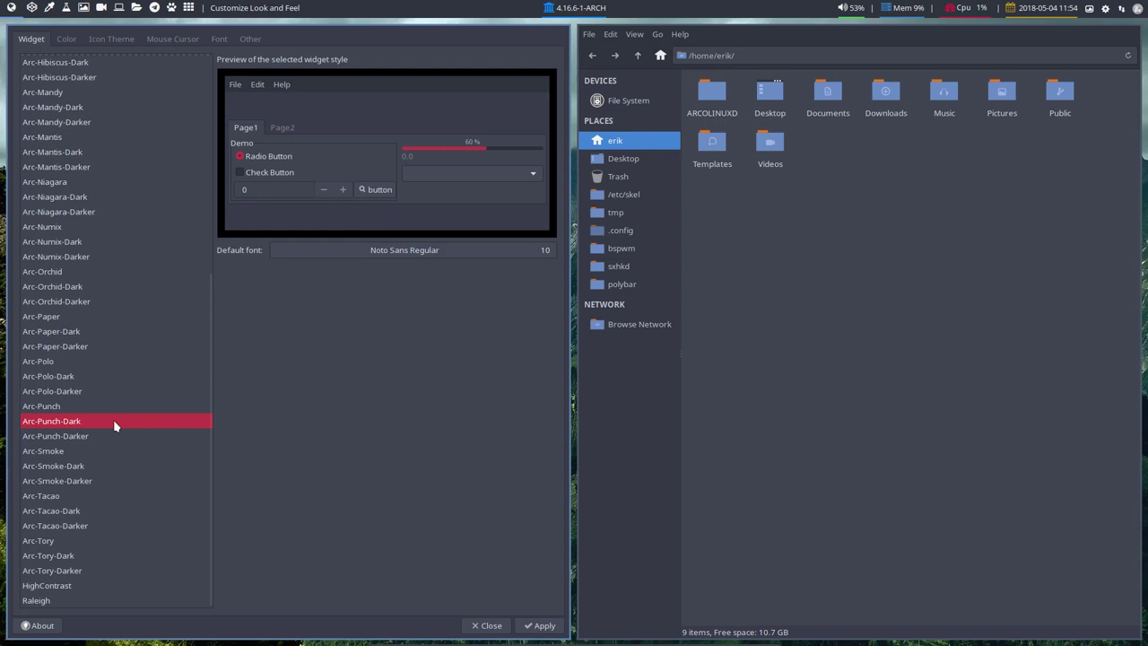
pyautogui.click(69, 41)
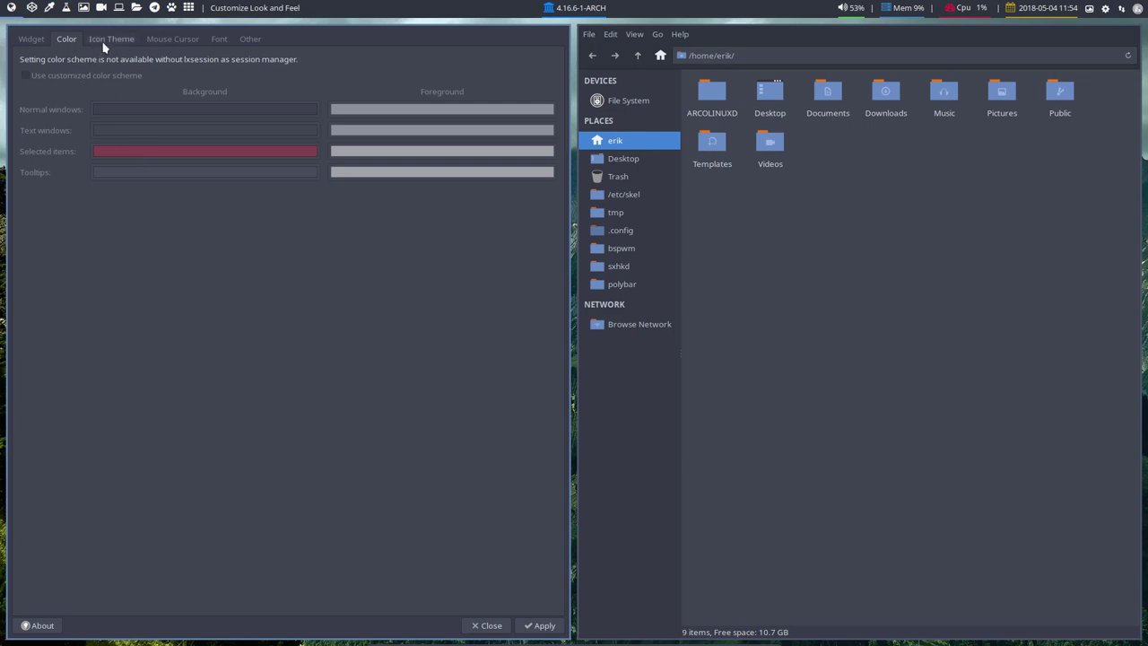
# Browse the icon themes from Sardi Mono Colora Blue-Love down to the Surfn themes, examining each preview
pyautogui.click(112, 39)
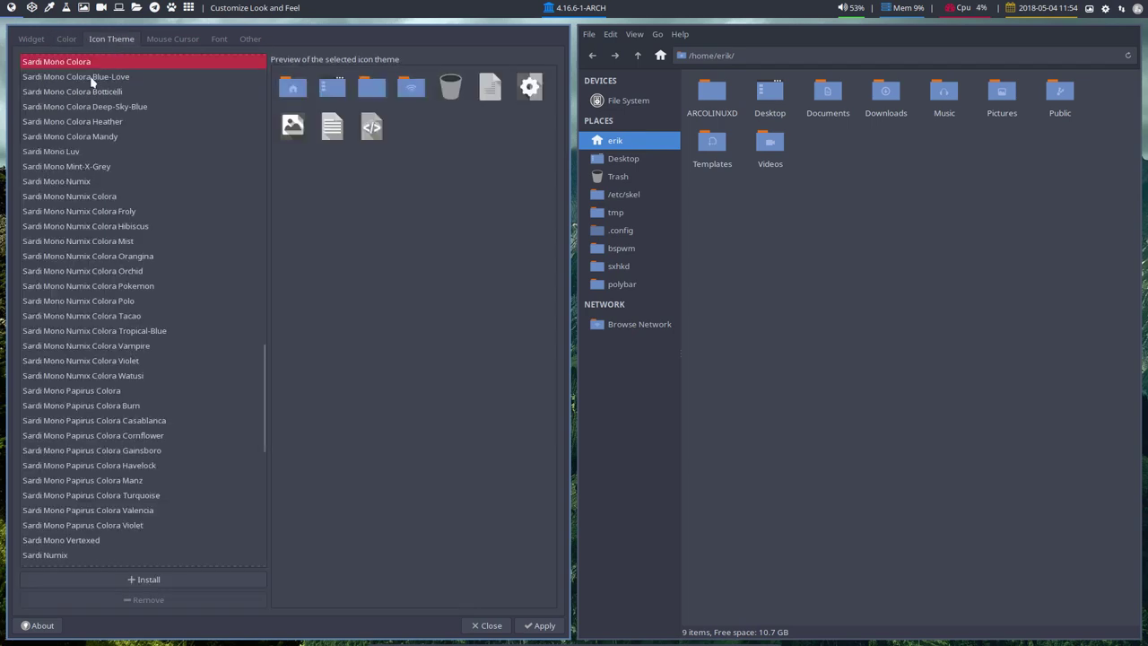
pyautogui.click(92, 77)
pyautogui.press('Down')
pyautogui.press('Down')
pyautogui.press('Down')
pyautogui.press('Down')
pyautogui.press('Down')
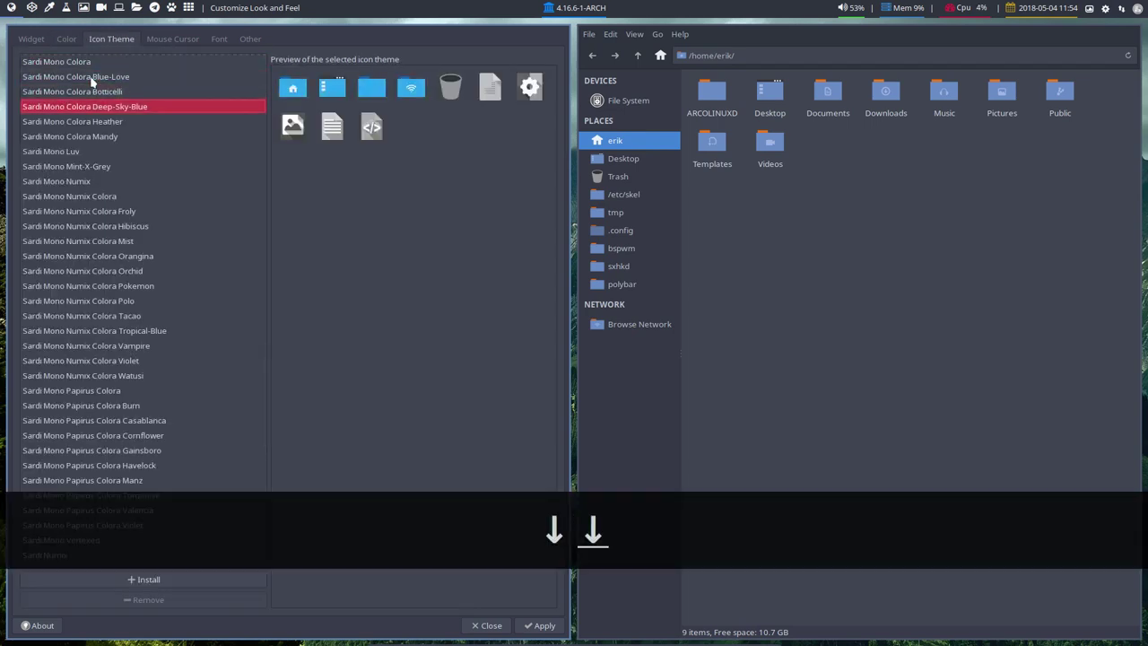
pyautogui.press('Down')
pyautogui.press('Down')
pyautogui.press('Down')
pyautogui.press('Down')
pyautogui.press('Down')
pyautogui.press('Down')
pyautogui.press('Down')
pyautogui.press('Down')
pyautogui.press('Down')
pyautogui.press('Down')
pyautogui.press('Down')
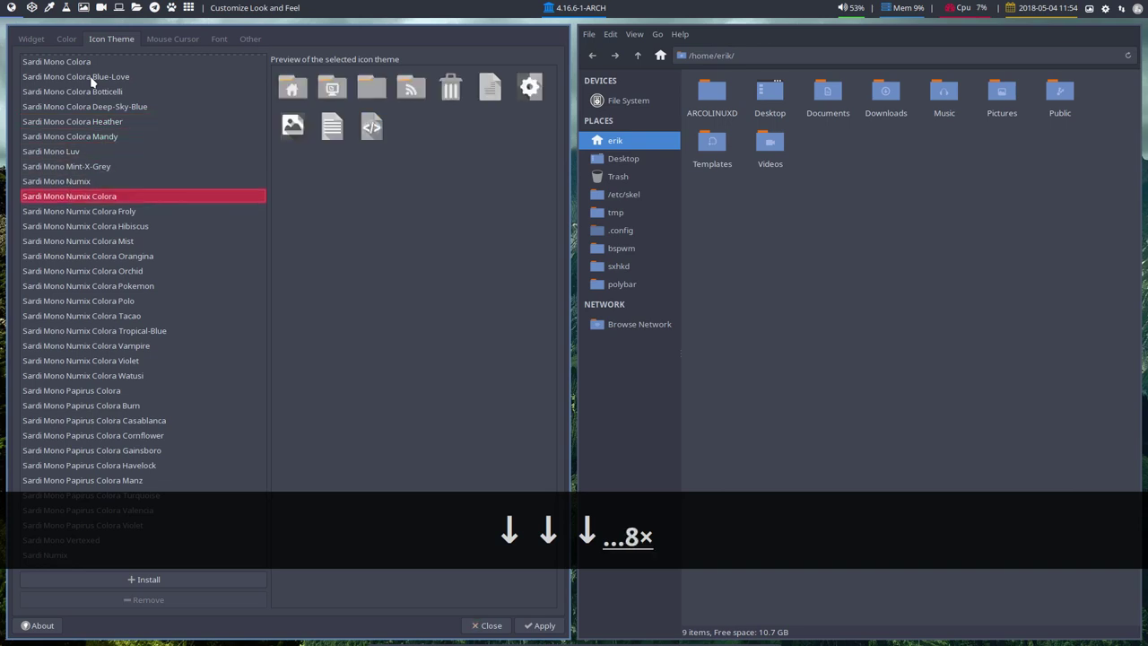
pyautogui.press('Down')
pyautogui.press('Down')
pyautogui.press('Down')
pyautogui.press('Down')
pyautogui.press('Down')
pyautogui.press('Down')
pyautogui.press('Down')
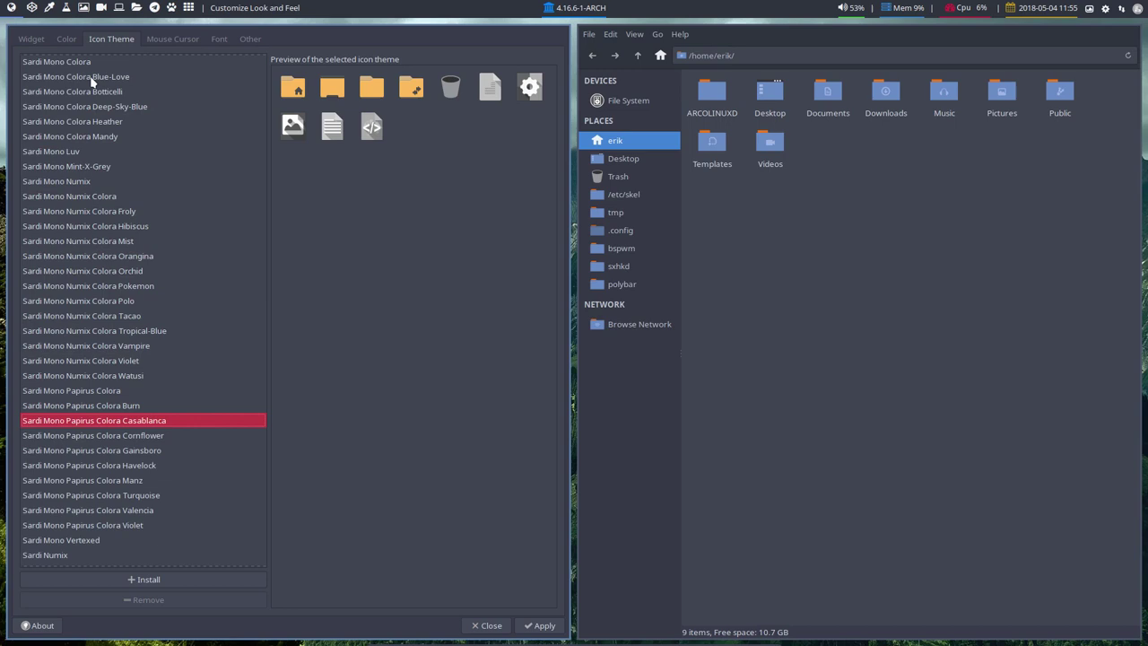
pyautogui.press('pagedown')
pyautogui.press('pagedown')
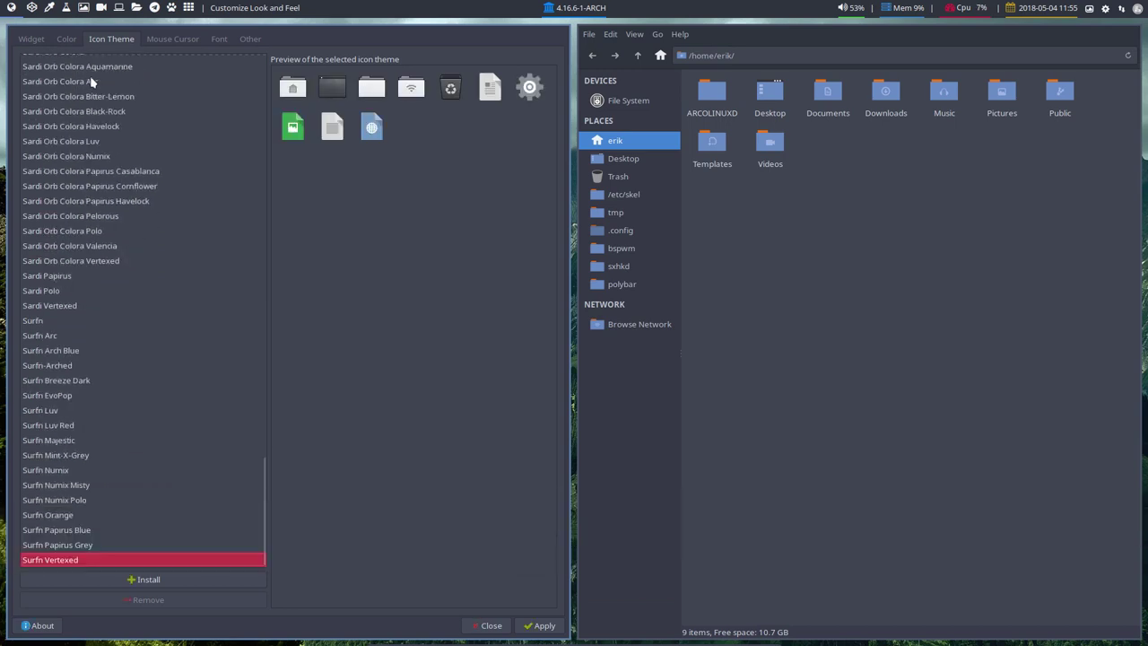
pyautogui.press('pagedown')
pyautogui.press('Up')
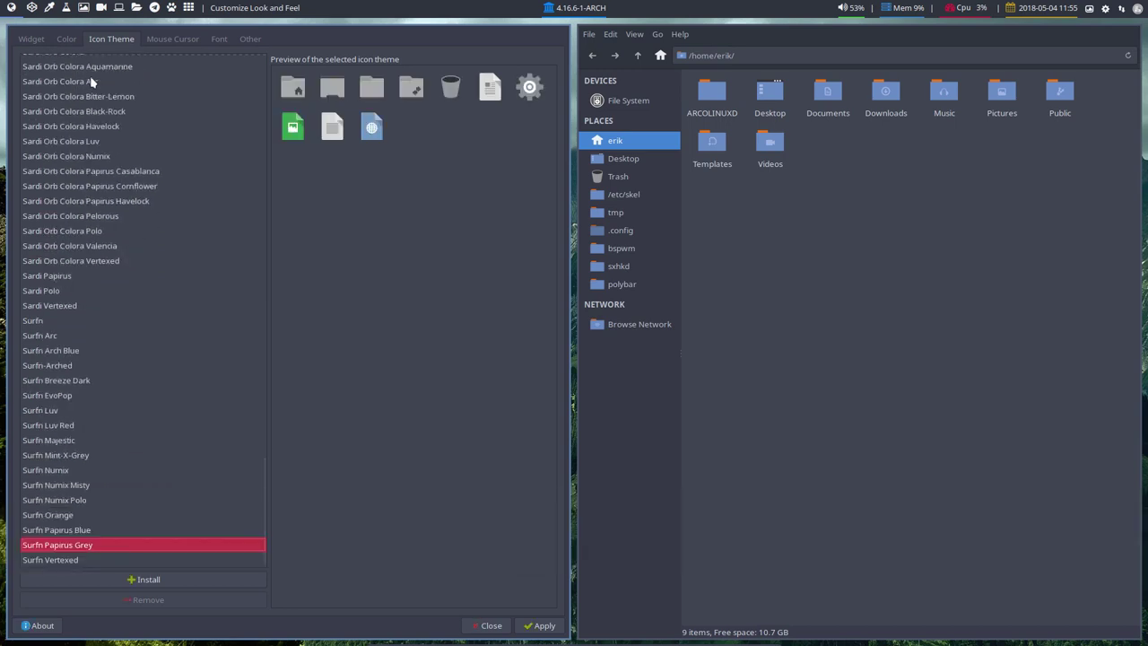
# Go back up through the icon themes from Sardi Orb Colora Valencia and select Sardi Mono Numix Colora Vampire
pyautogui.click(56, 247)
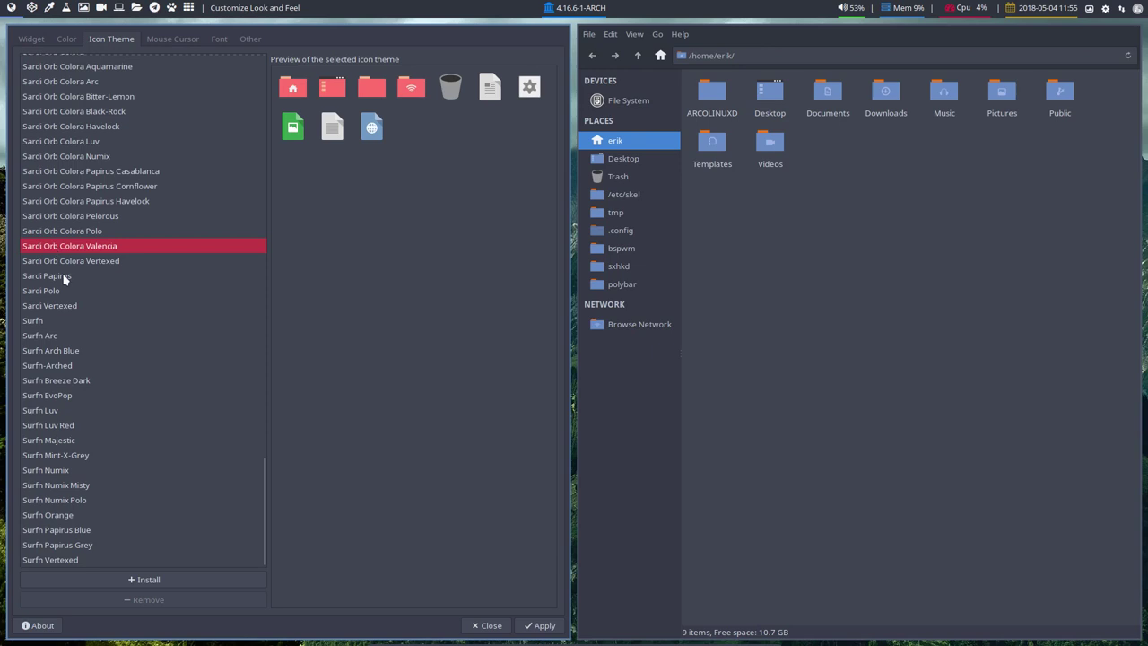
pyautogui.press('Up')
pyautogui.press('Up')
pyautogui.press('Up')
pyautogui.press('Up')
pyautogui.press('Up')
pyautogui.press('Up')
pyautogui.press('Up')
pyautogui.press('Up')
pyautogui.press('Up')
pyautogui.press('Up')
pyautogui.press('Up')
pyautogui.press('Up')
pyautogui.press('Up')
pyautogui.press('Up')
pyautogui.press('Up')
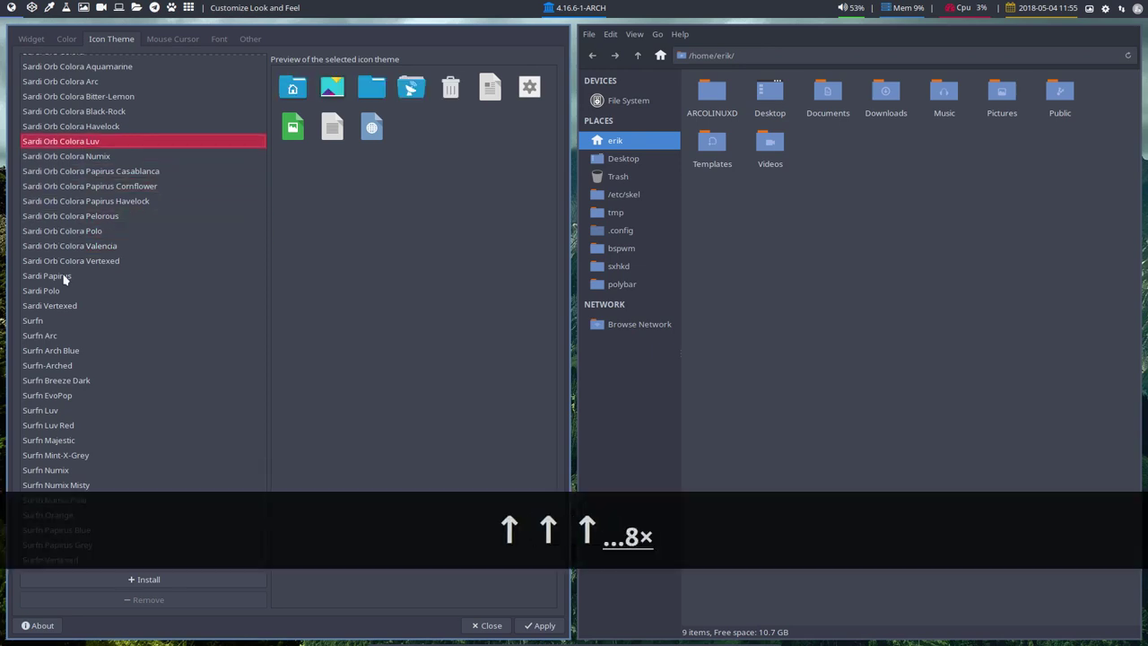
pyautogui.press('Up')
pyautogui.press('Up')
pyautogui.press('Up')
pyautogui.press('Up')
pyautogui.press('Up')
pyautogui.press('Up')
pyautogui.press('Up')
pyautogui.press('Up')
pyautogui.press('Up')
pyautogui.press('Up')
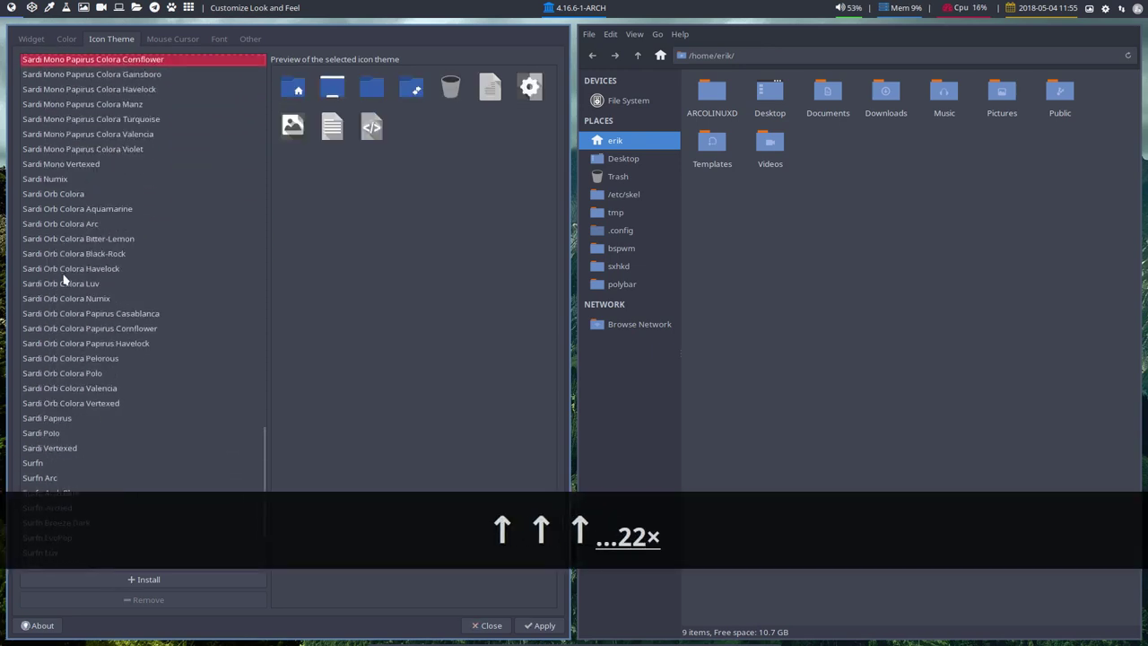
pyautogui.press('Up')
pyautogui.press('Up')
pyautogui.press('Up')
pyautogui.press('Up')
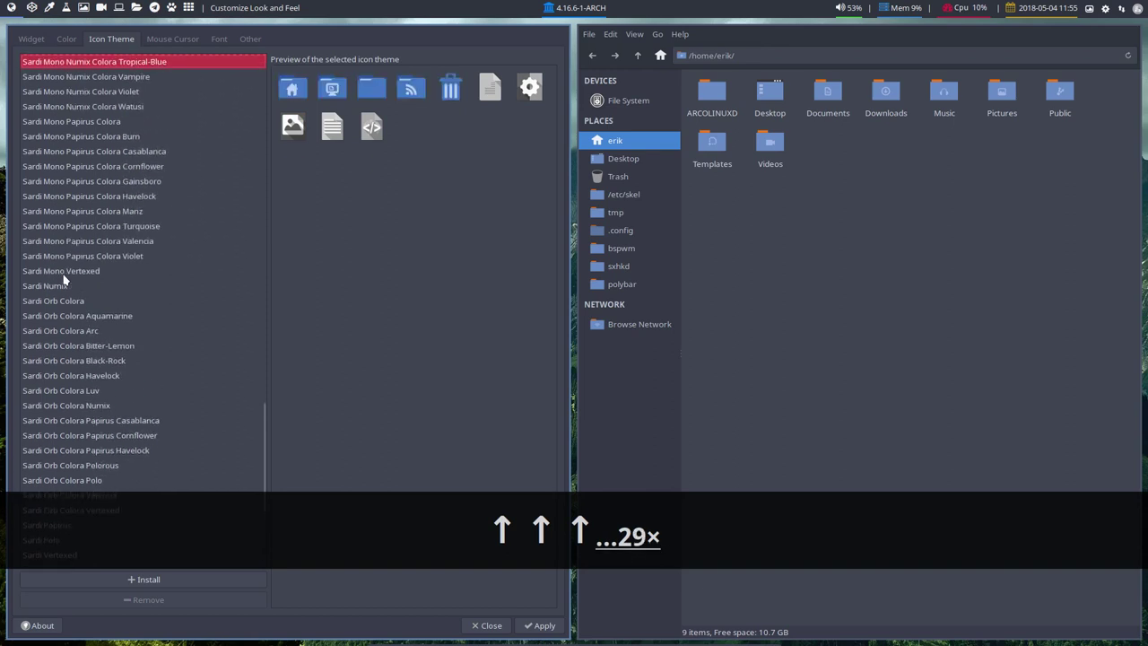
pyautogui.press('Down')
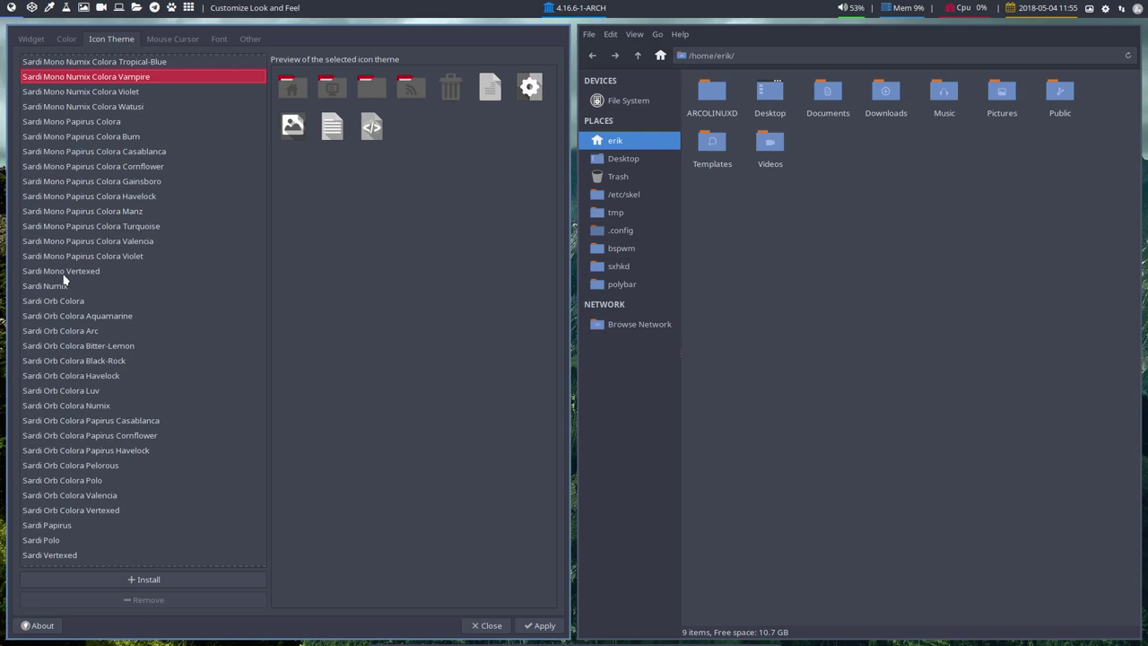
# Preview the Paper, Breeze and Adwaita mouse cursor themes and select Breeze Snow
pyautogui.click(163, 39)
pyautogui.click(49, 106)
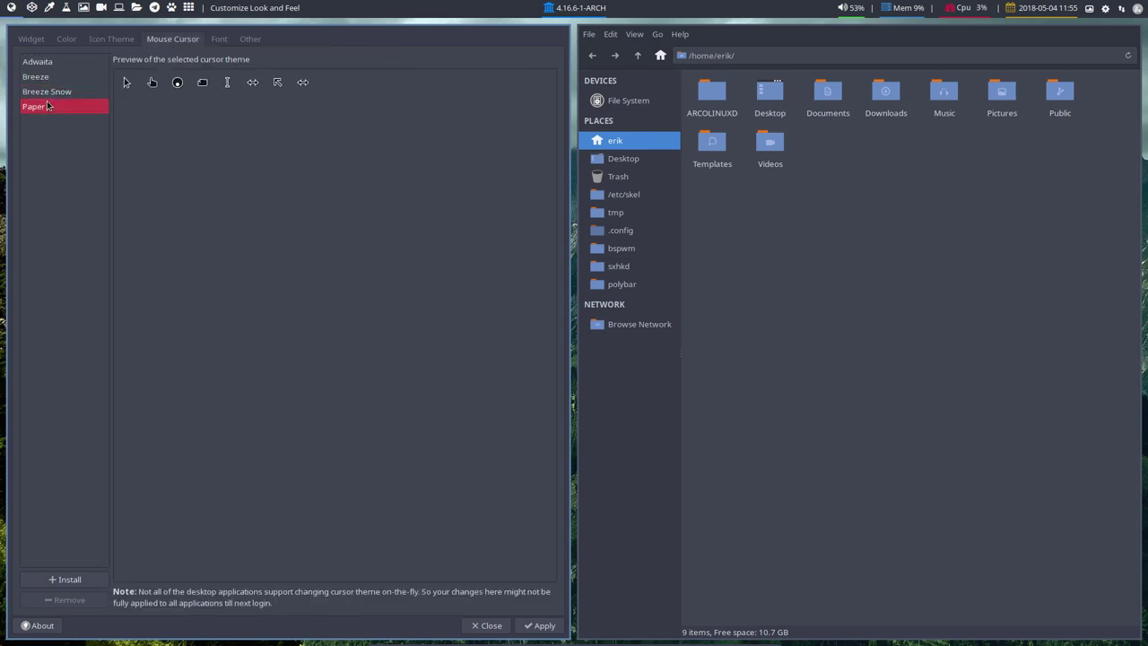
pyautogui.click(54, 91)
pyautogui.click(51, 78)
pyautogui.click(56, 63)
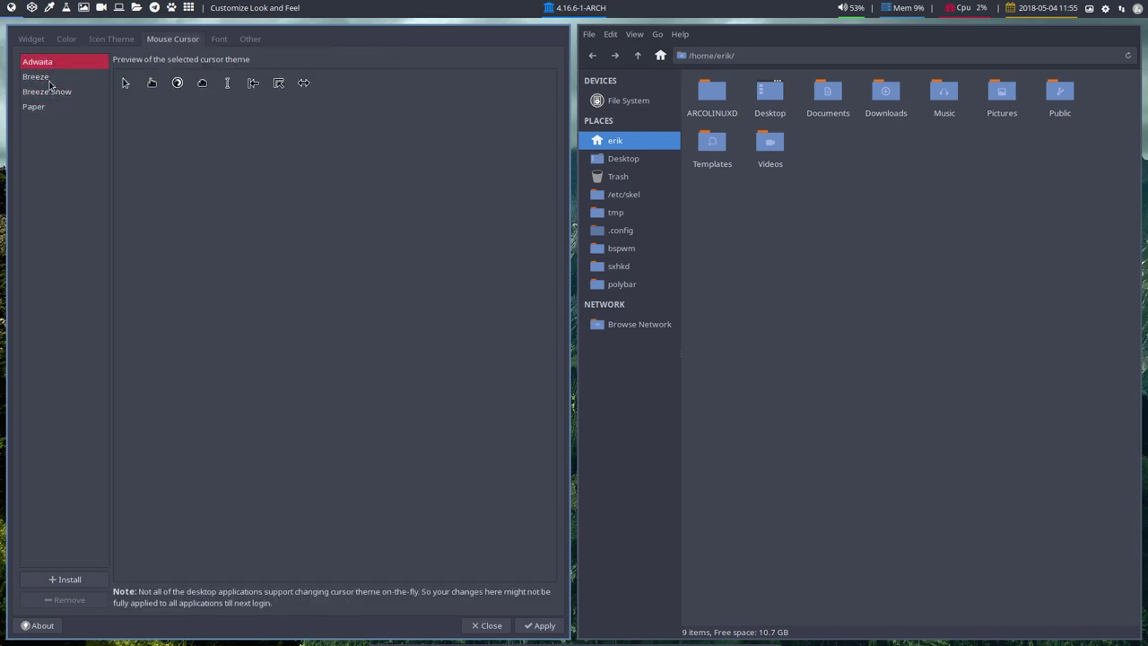
pyautogui.click(51, 78)
pyautogui.click(51, 93)
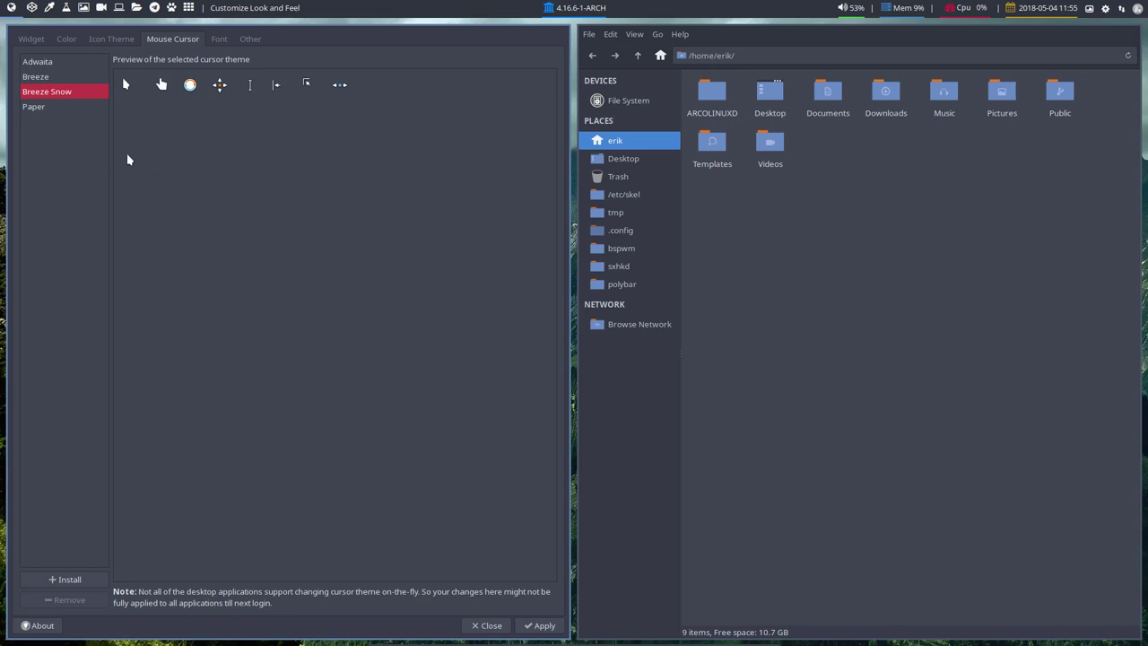
# Check the font antialiasing and hinting settings, and apply the selected appearance themes
pyautogui.click(219, 40)
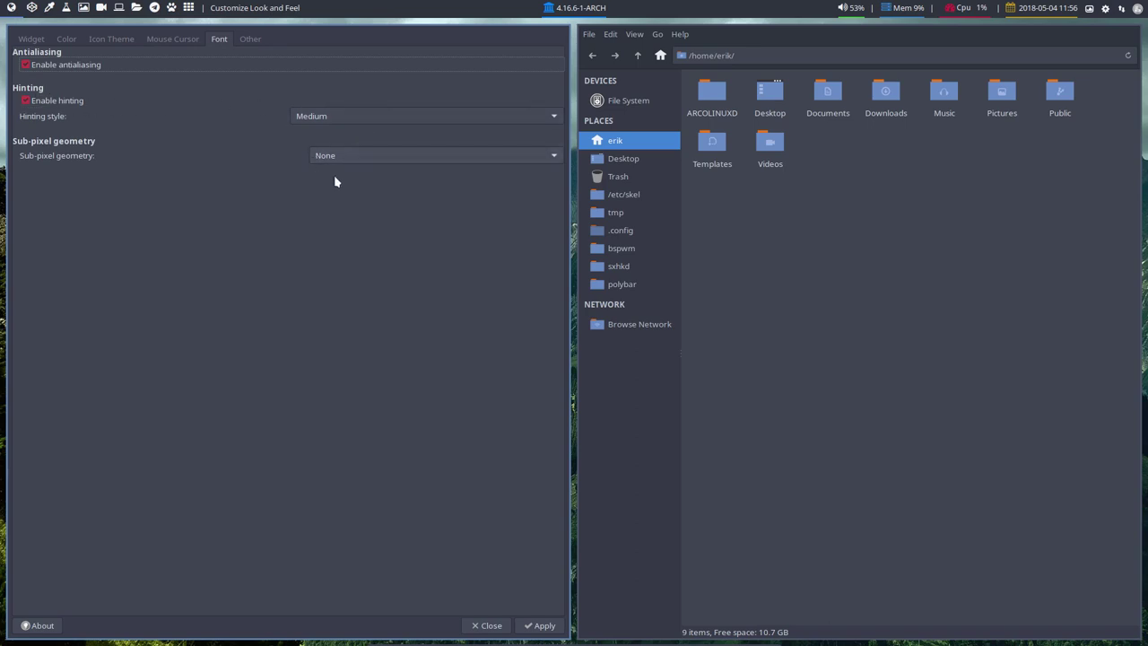
pyautogui.click(539, 626)
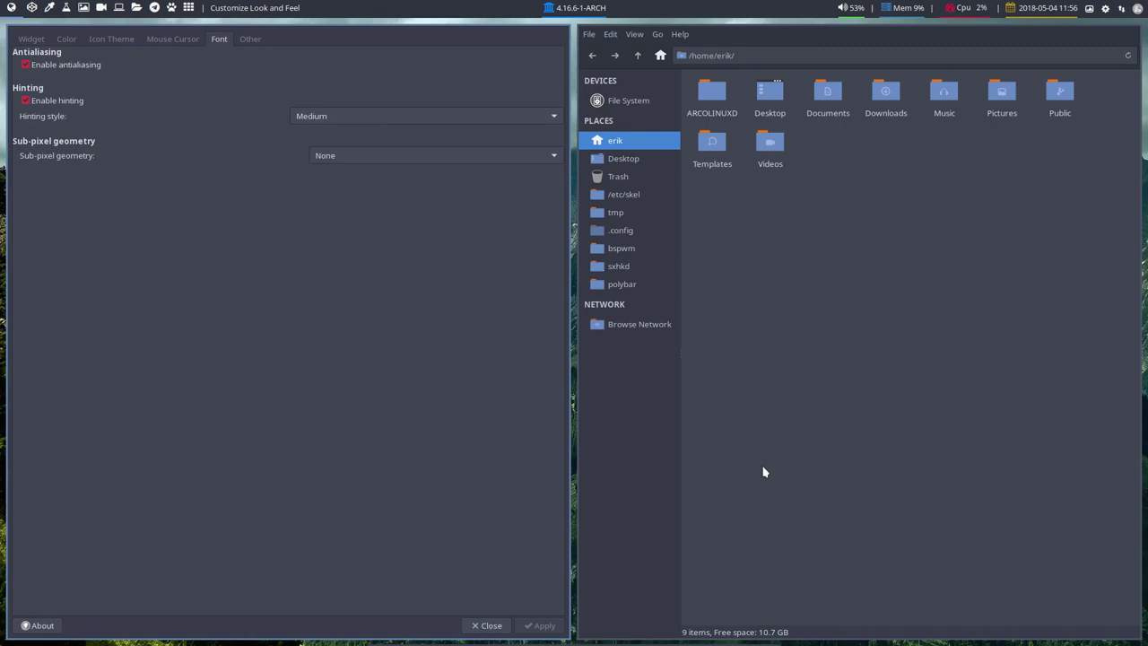
# Close both the file manager and the appearance settings windows
pyautogui.click(767, 366)
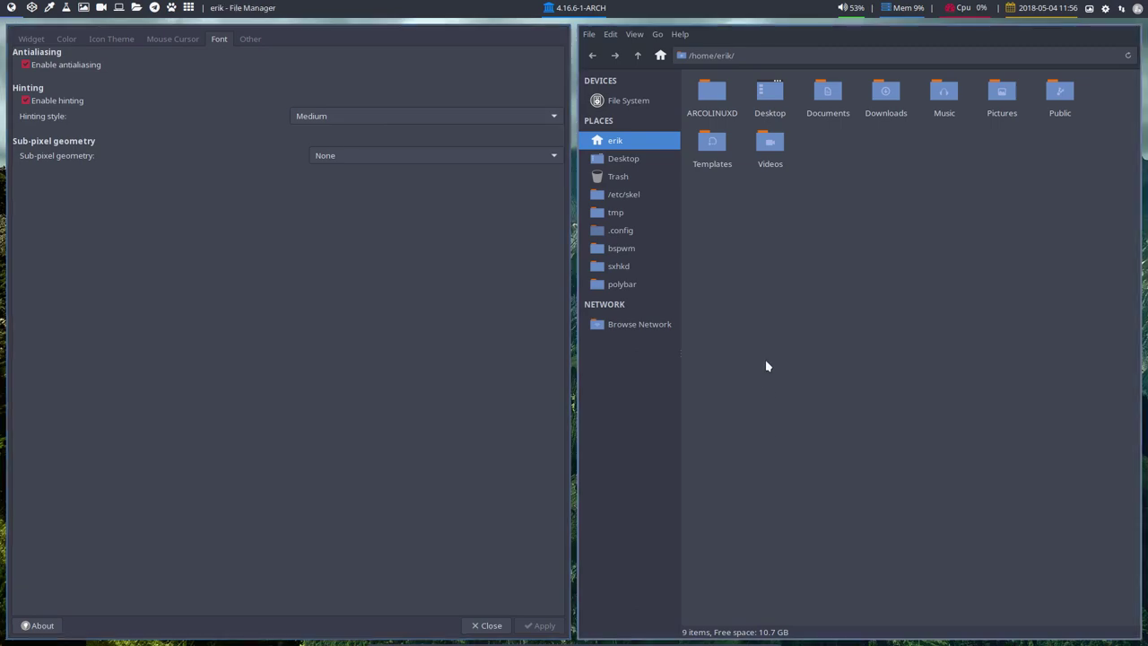
pyautogui.press('super+shift+q')
pyautogui.press('super+shift+q')
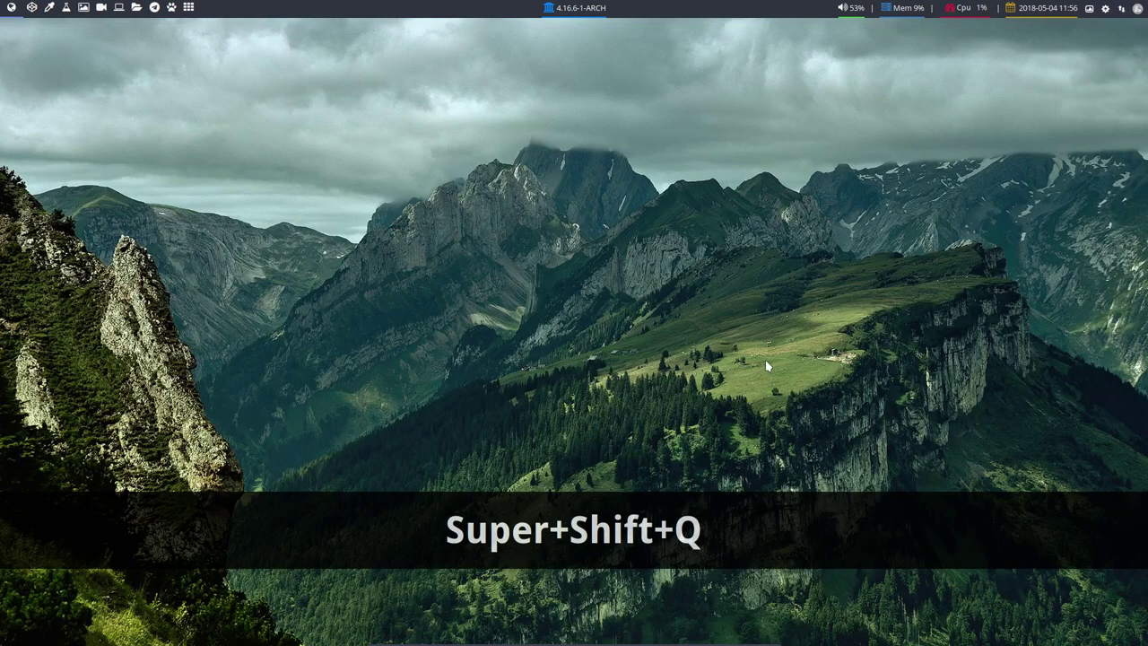
# Reopen the file manager to check the applied theme, and view the Desktop and /etc/skel folders
pyautogui.press('super+shift+Return')
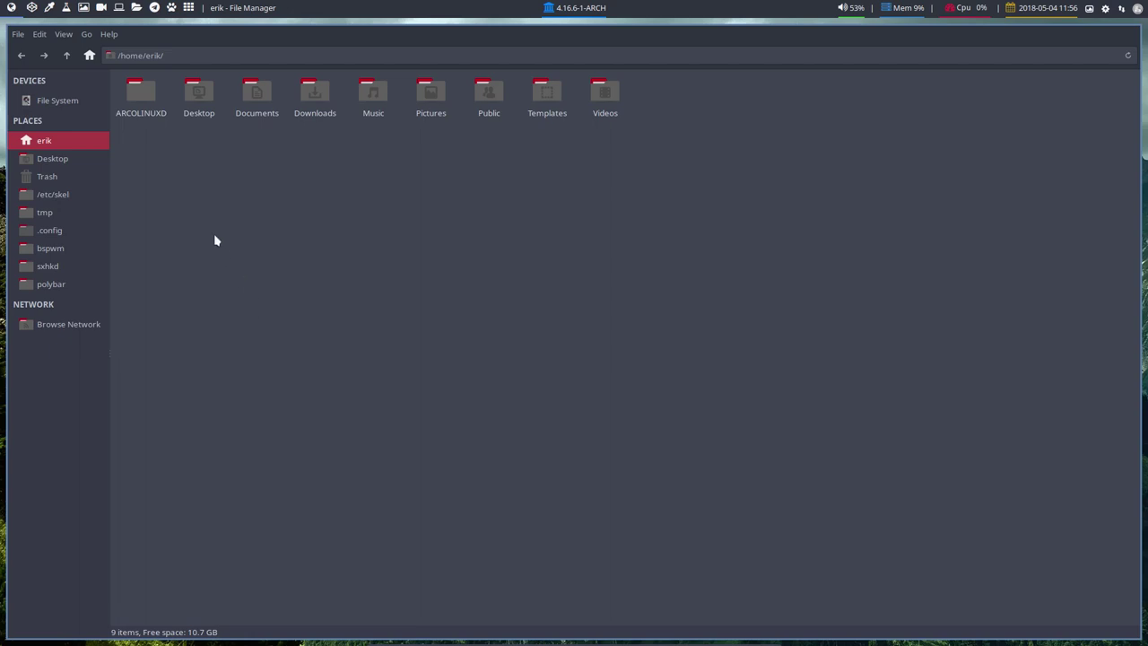
pyautogui.click(70, 163)
pyautogui.click(61, 196)
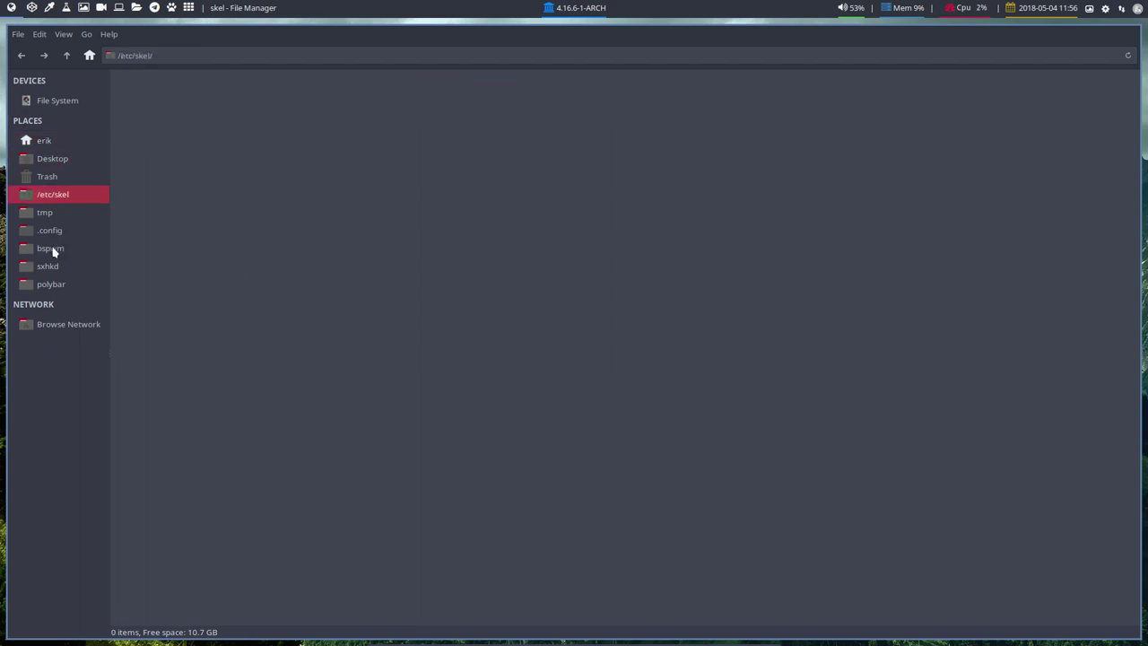
# View the bspwm, polybar and home folders, and show the home folder's hidden files before hiding them again
pyautogui.click(53, 249)
pyautogui.click(51, 283)
pyautogui.click(87, 137)
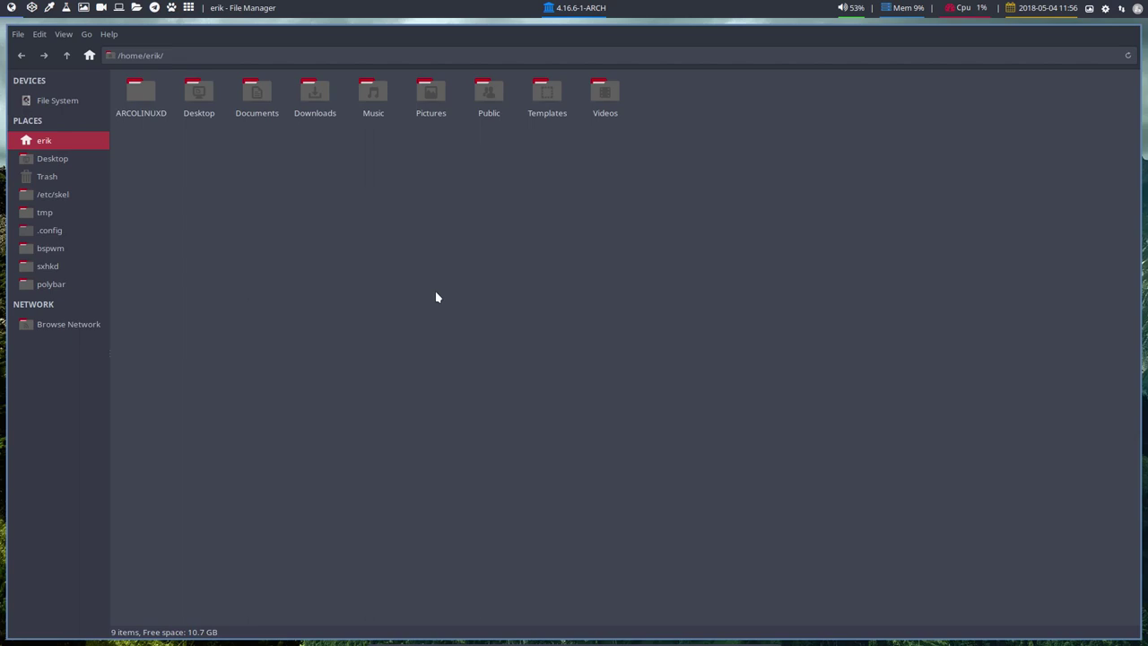
pyautogui.hotkey('ctrl', 'h')
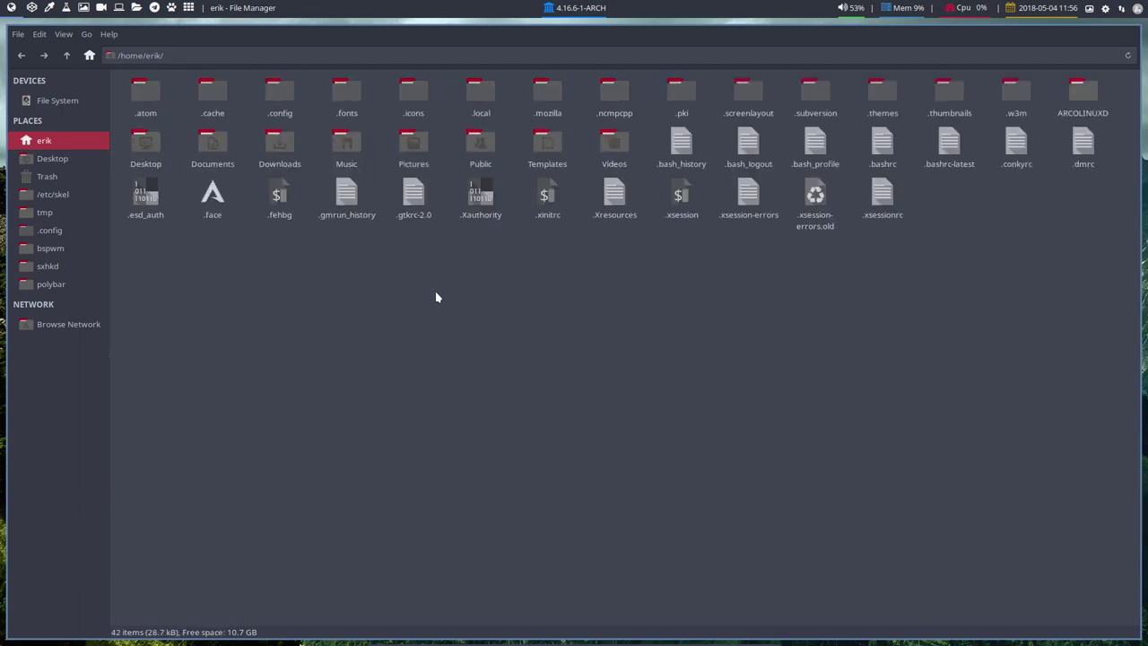
pyautogui.hotkey('ctrl', 'h')
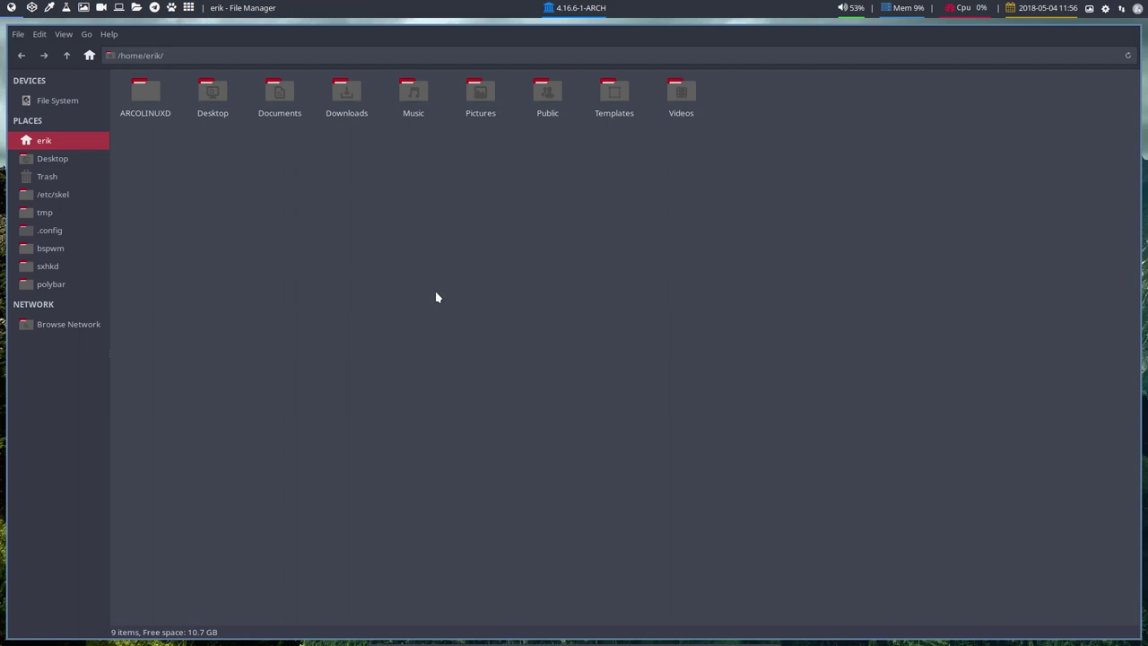
# Launch lxappearance alongside the open file manager
pyautogui.press('super+shift+d')
pyautogui.write('lx')
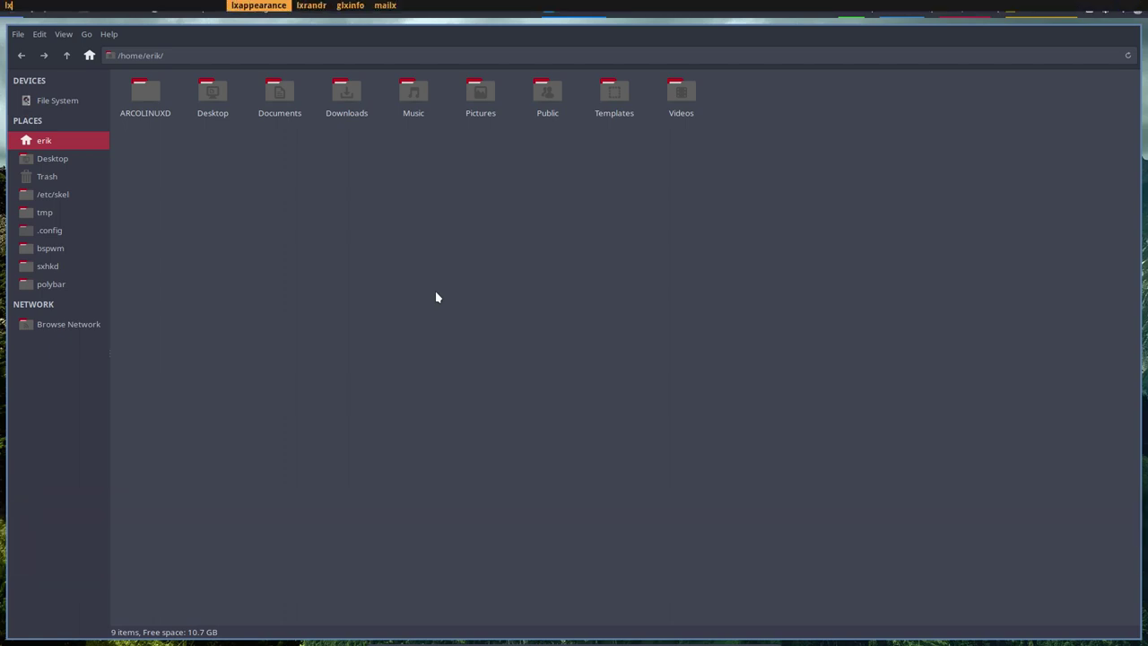
pyautogui.press('Return')
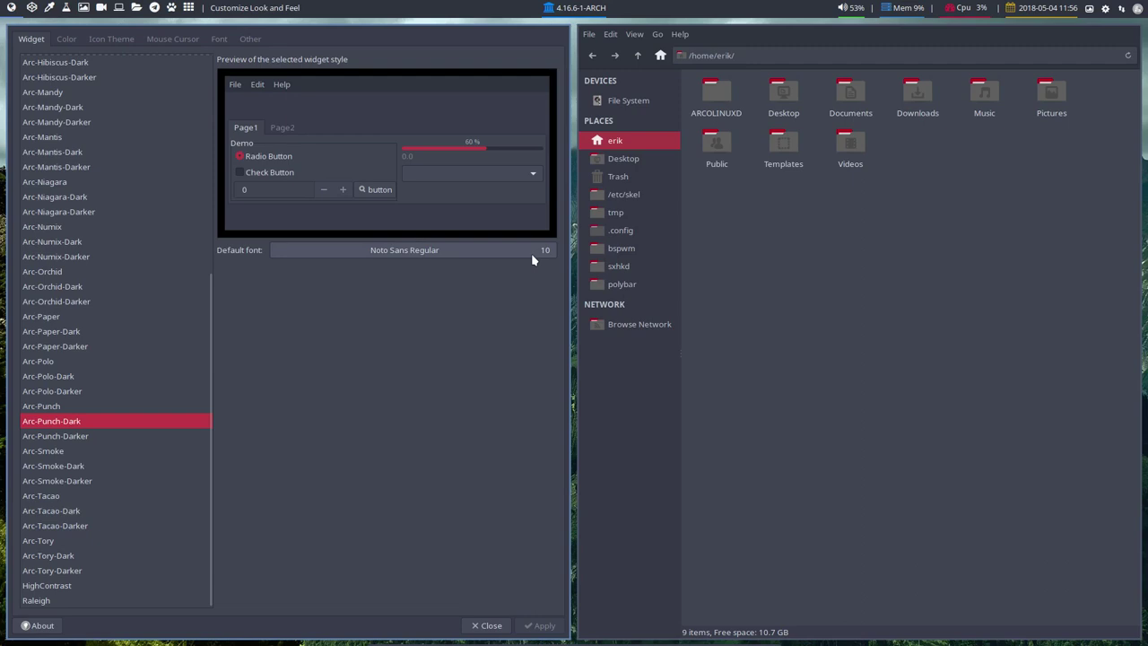
# Browse the available default fonts through to the end of the list, preview a larger font size, and cancel the font selection
pyautogui.click(551, 254)
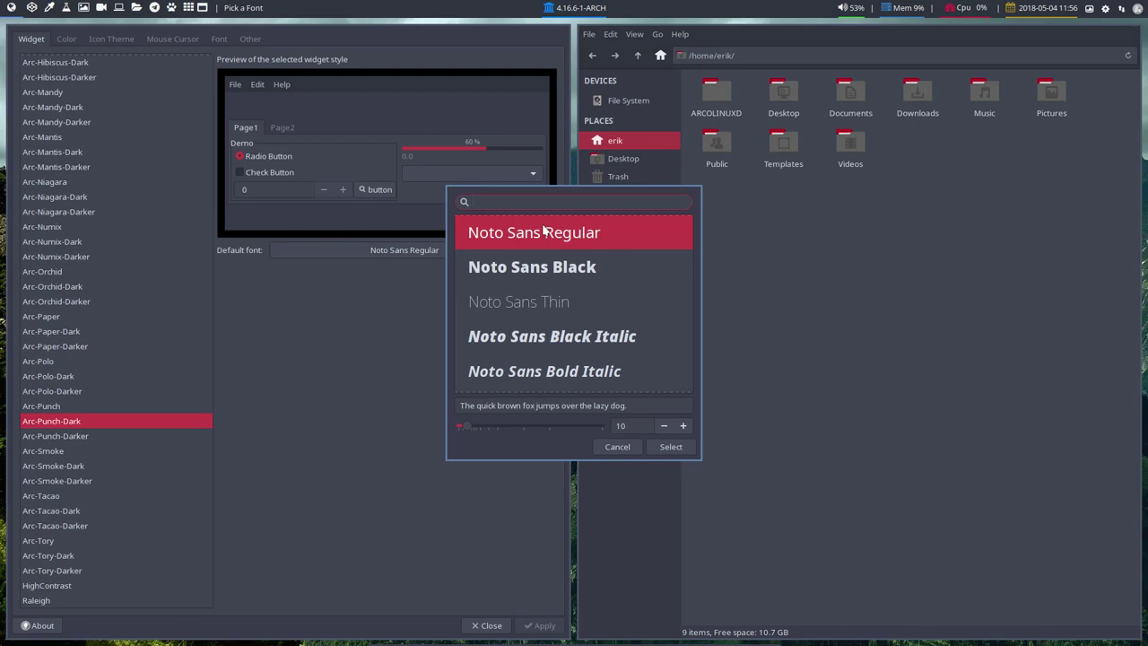
pyautogui.scroll(-10, 543, 231)
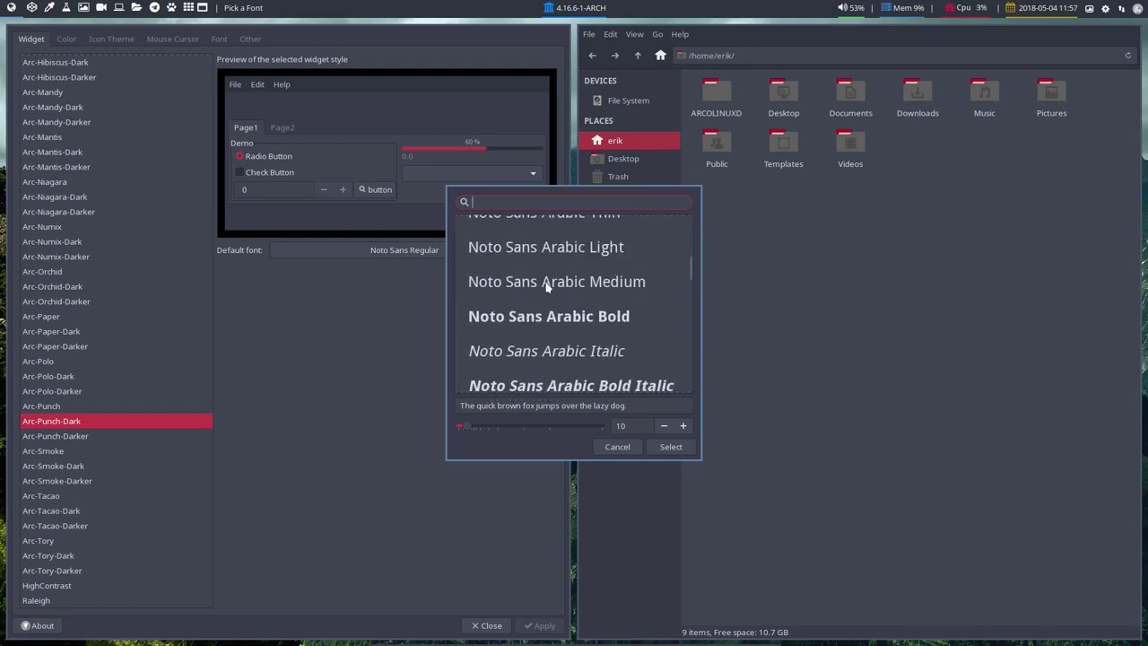
pyautogui.scroll(-2, 547, 287)
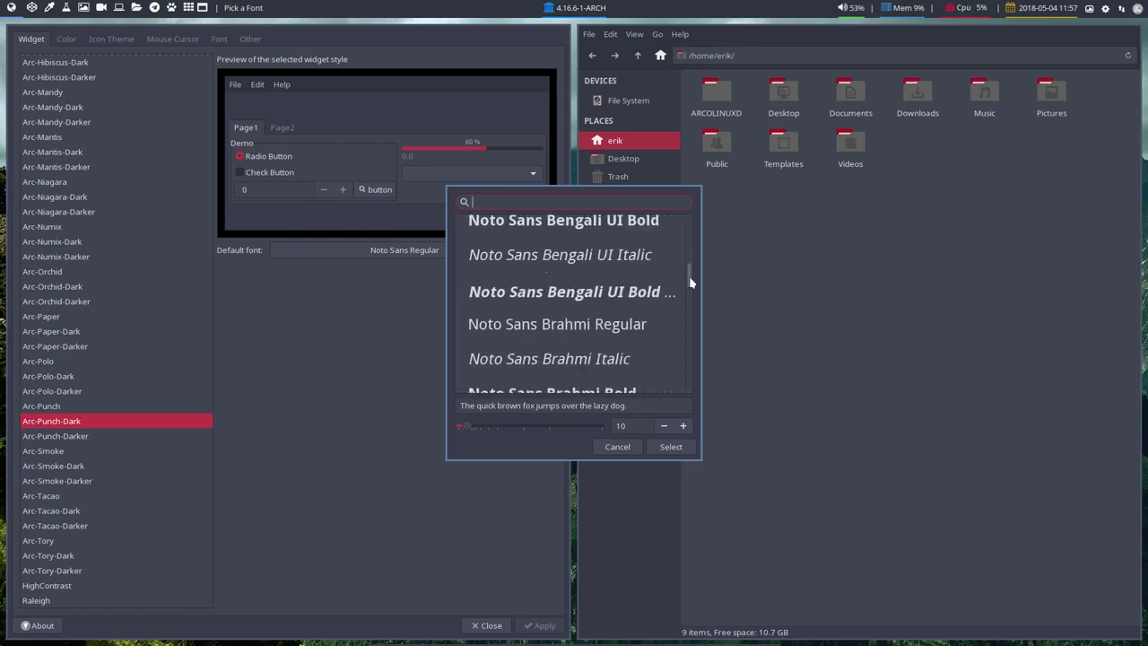
pyautogui.moveTo(690, 277); pyautogui.dragTo(693, 406)
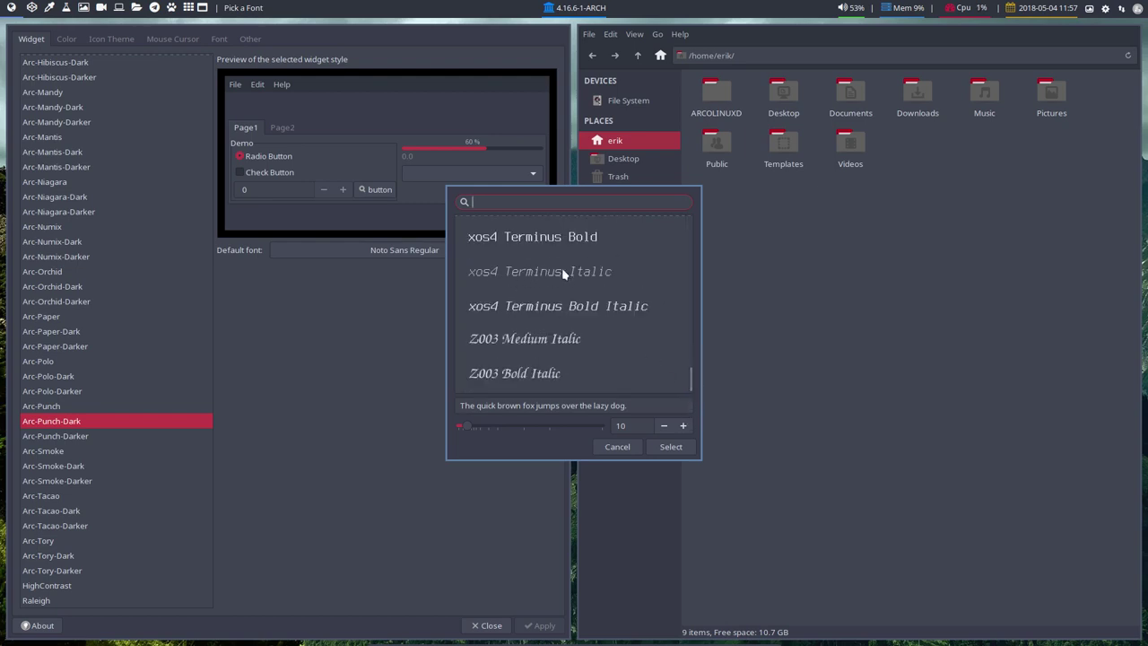
pyautogui.moveTo(690, 384); pyautogui.dragTo(691, 381)
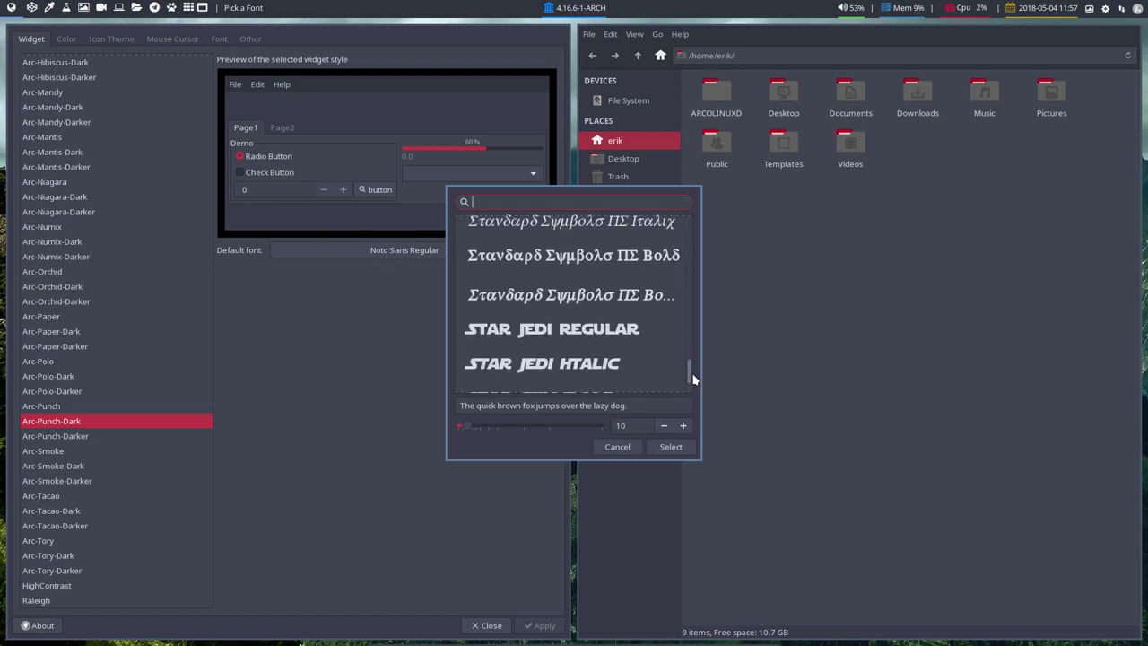
pyautogui.moveTo(689, 374); pyautogui.dragTo(697, 419)
pyautogui.click(684, 427)
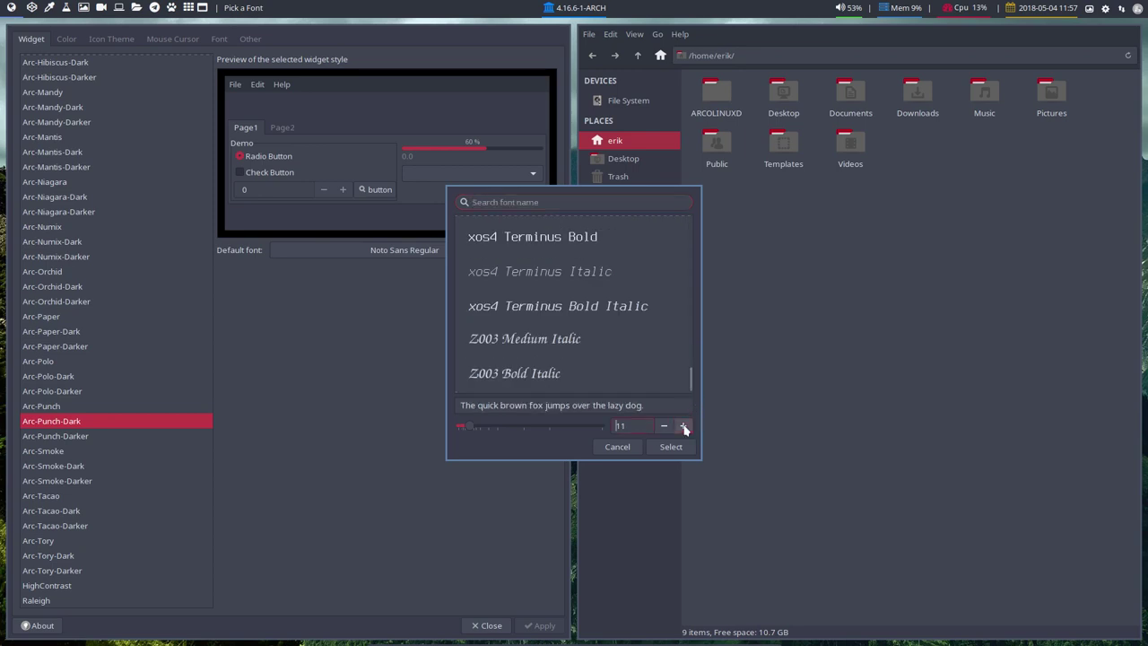
pyautogui.click(683, 427)
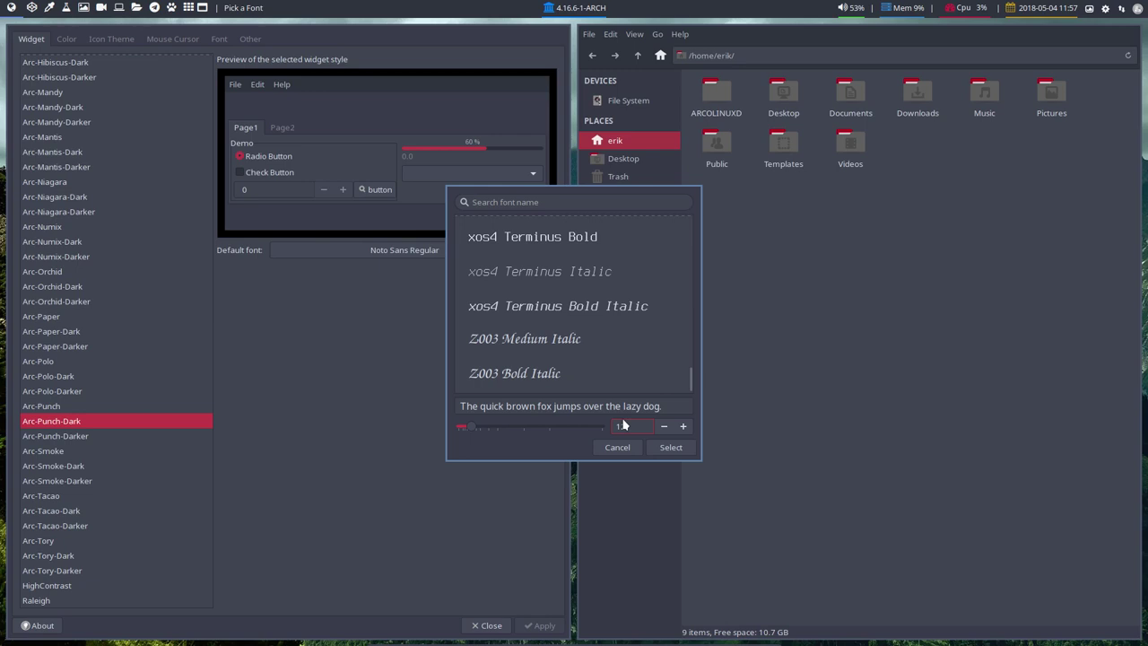
pyautogui.click(616, 448)
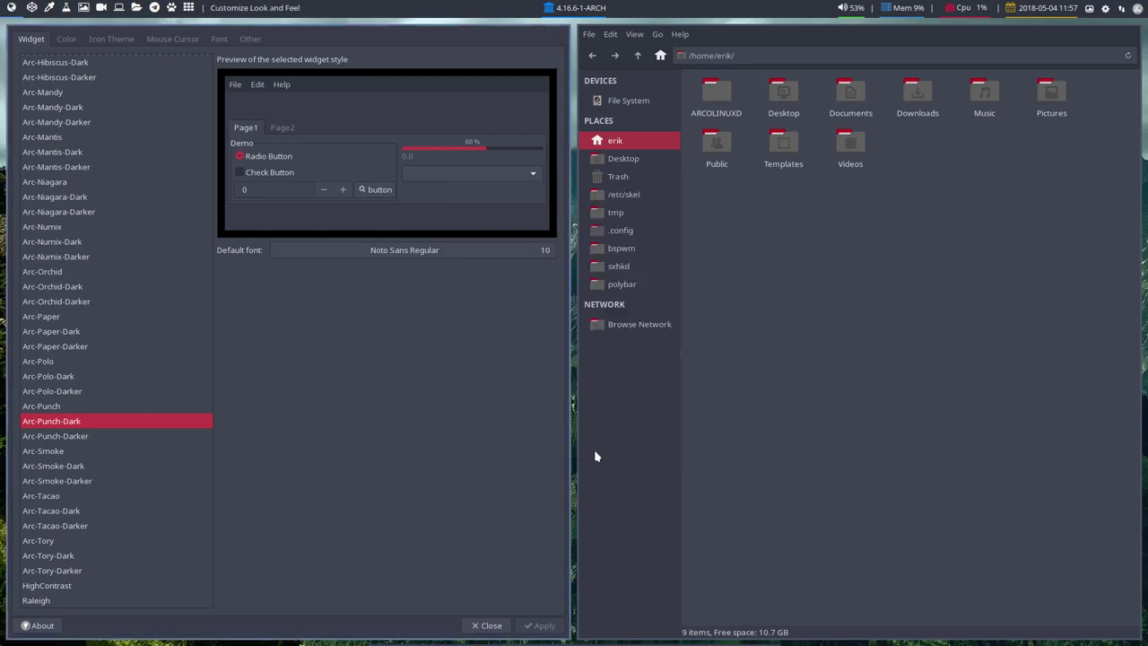
# Set the default font to Noto Sans Regular at size 12 and apply the change
pyautogui.click(541, 254)
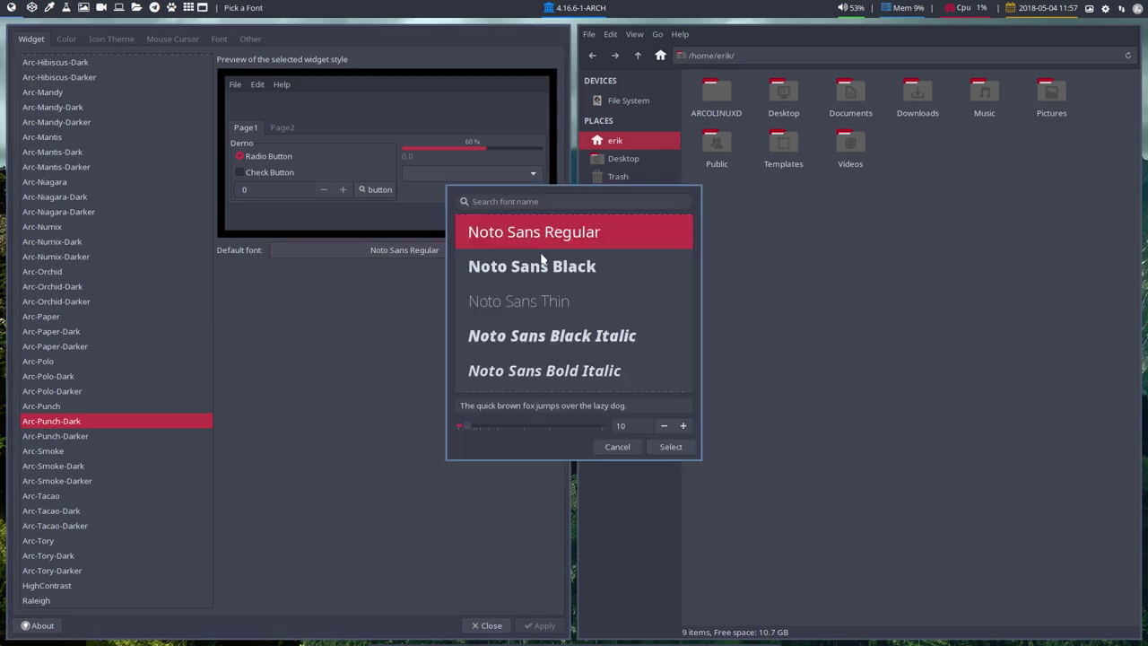
pyautogui.click(683, 426)
pyautogui.click(682, 425)
pyautogui.click(671, 446)
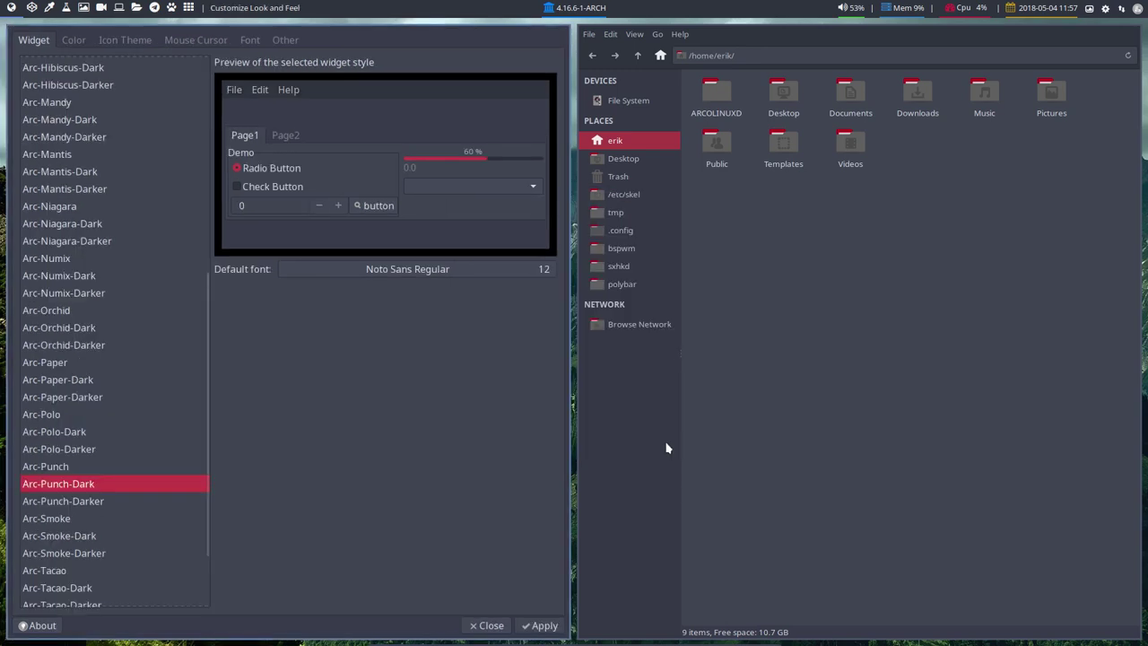
pyautogui.click(545, 626)
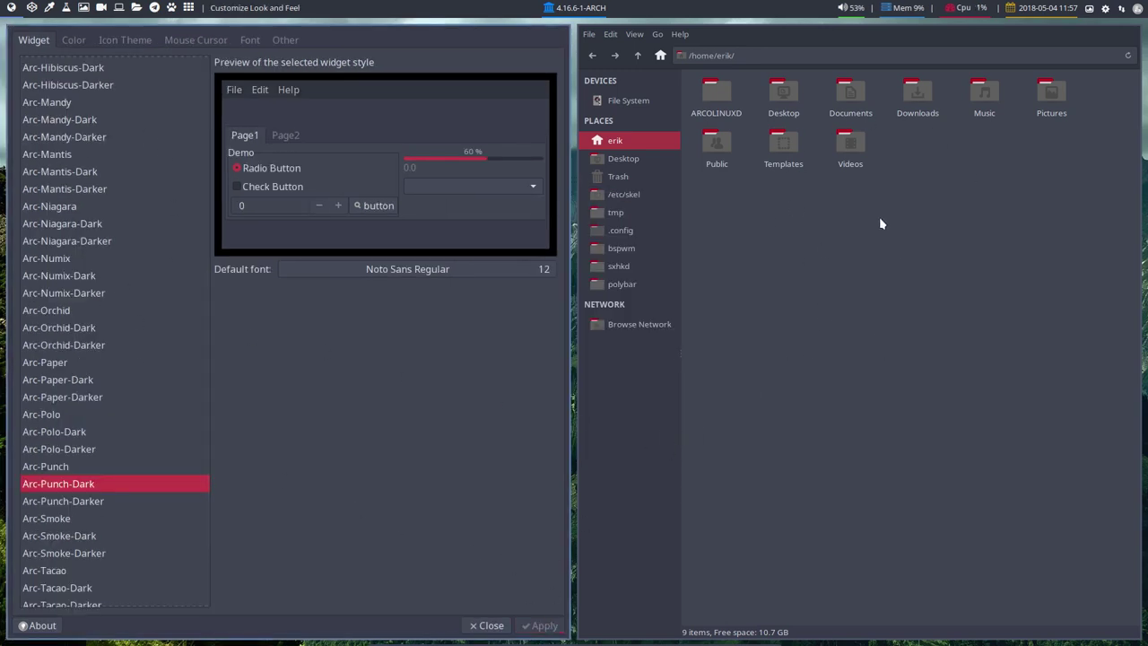
# Close the appearance settings and file manager windows, and reopen the file manager
pyautogui.press('super+shift+q')
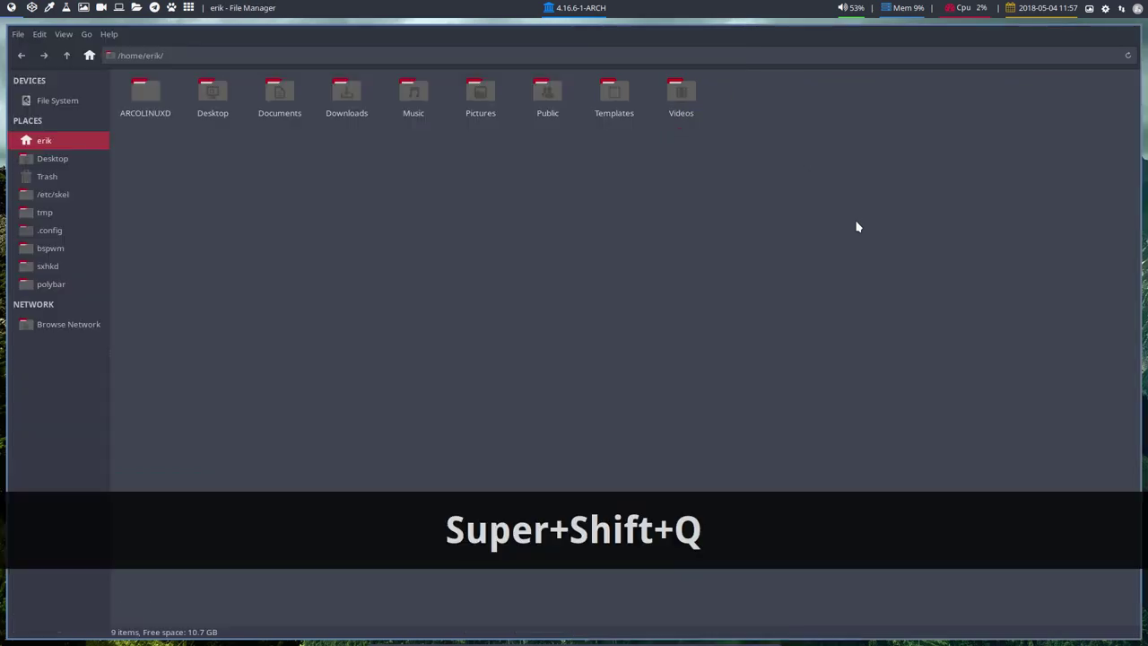
pyautogui.press('super+shift+q')
pyautogui.press('super+shift+Return')
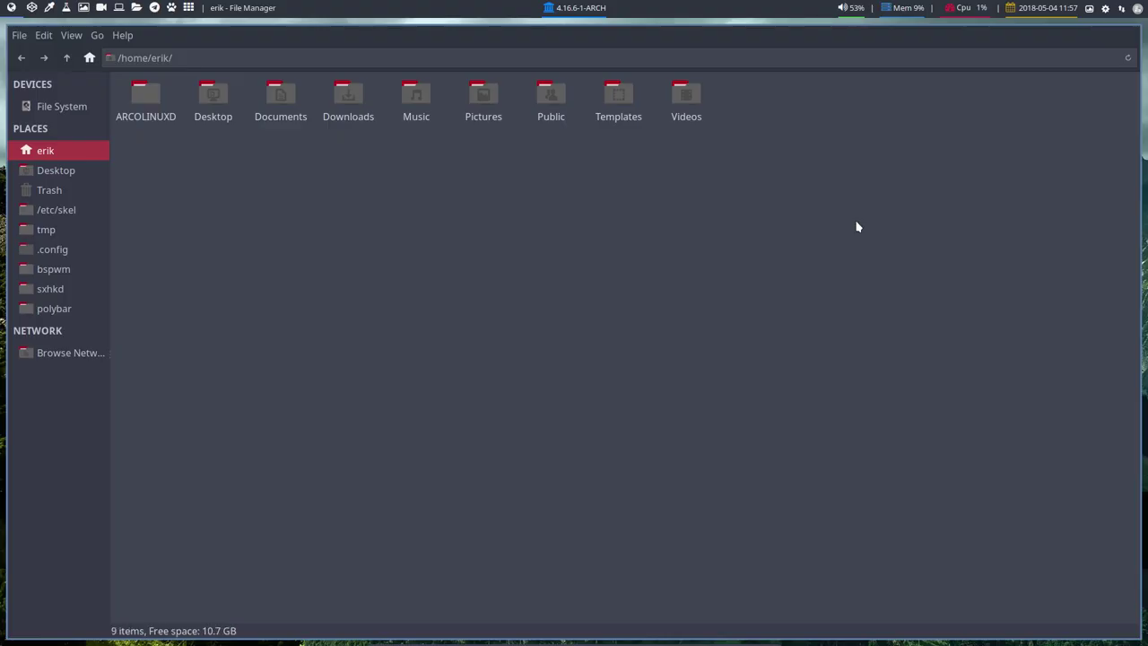
# Check the applied font size in the file manager's menus, and close the File menu without choosing a command
pyautogui.click(123, 36)
pyautogui.moveTo(18, 40)
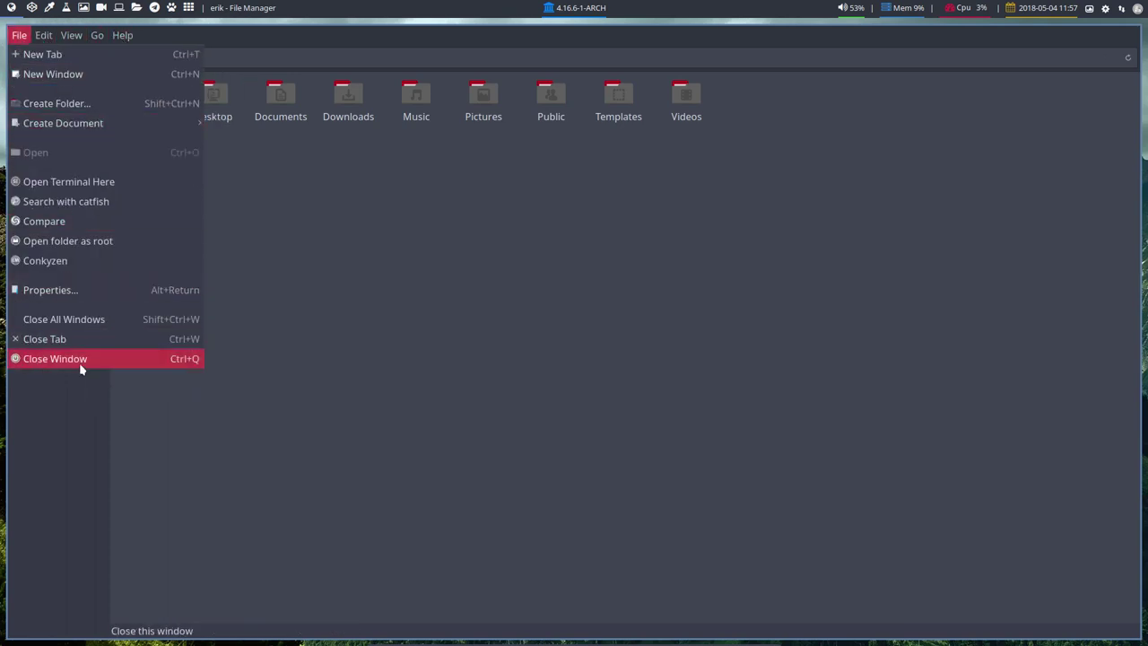
pyautogui.click(455, 325)
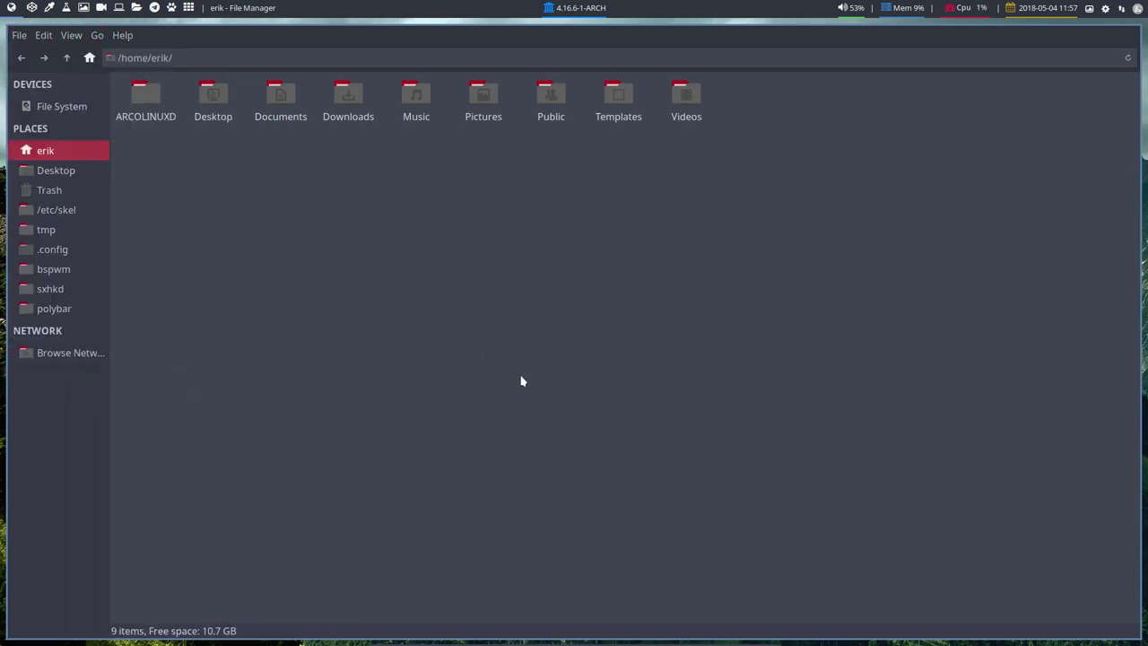